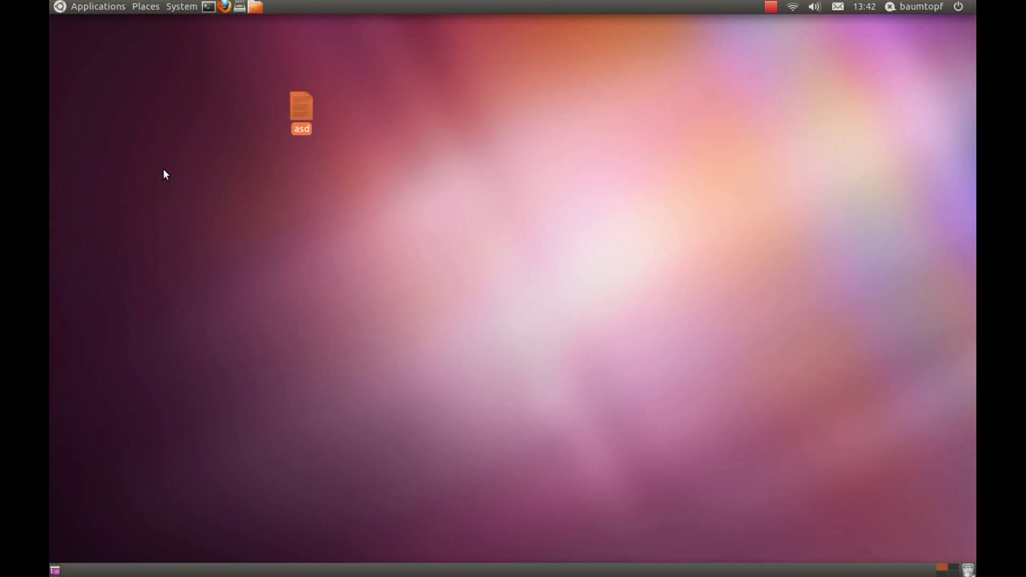
- Launch Take Screenshot from Accessories, choose 'Select area to grab', and start the capture
left_click(101, 8)
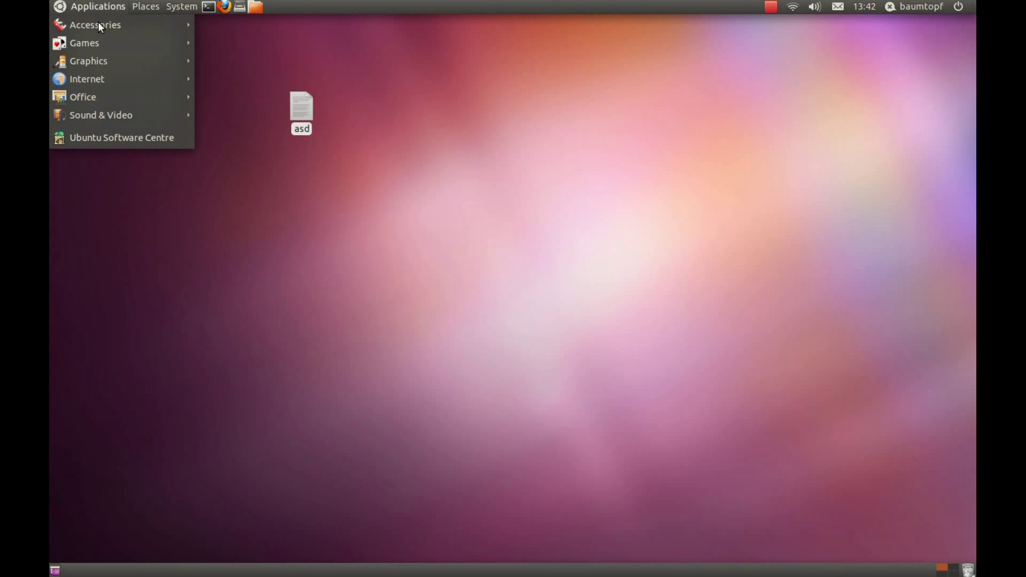
mouse_move(98, 40)
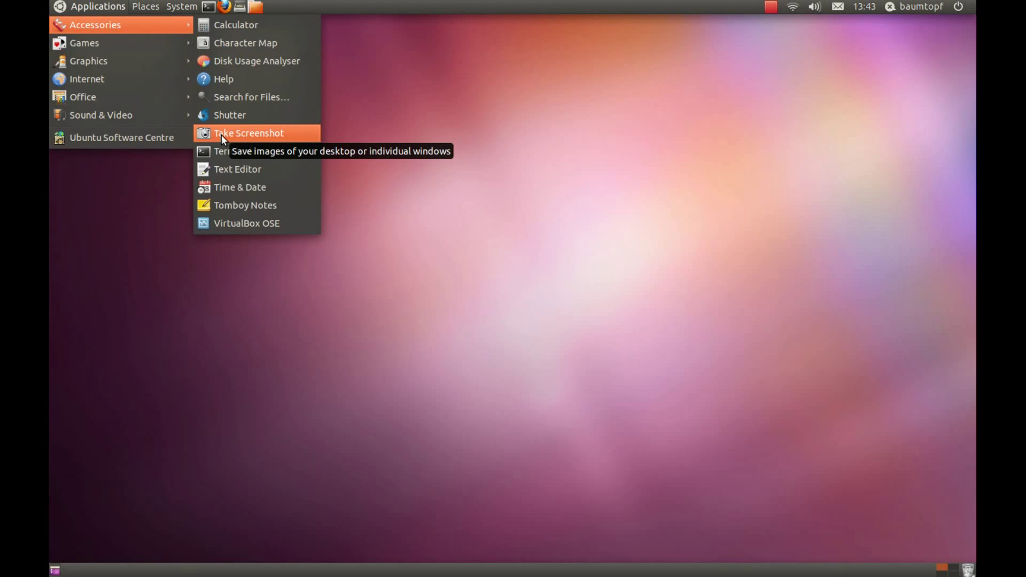
left_click(222, 135)
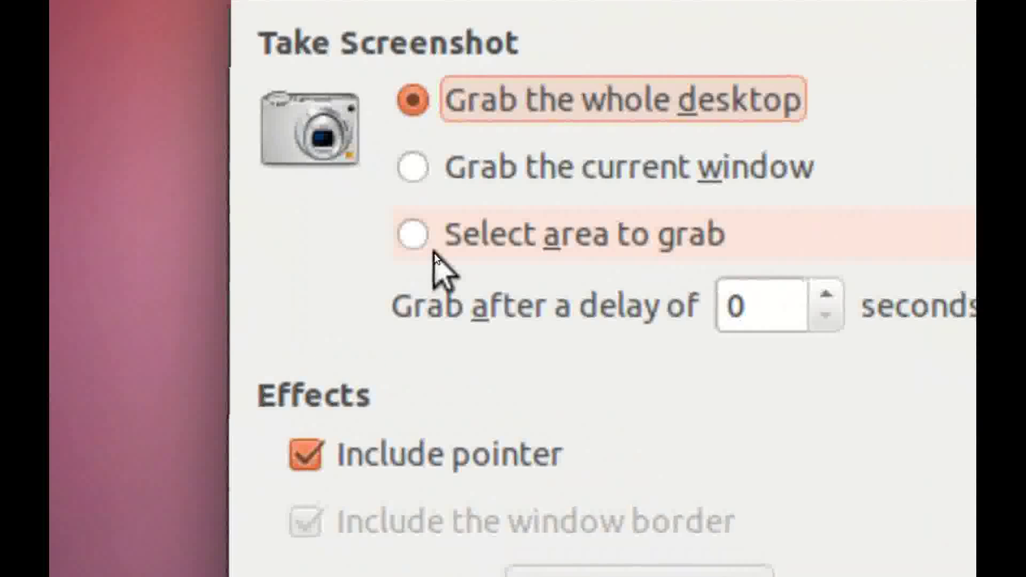
left_click(450, 235)
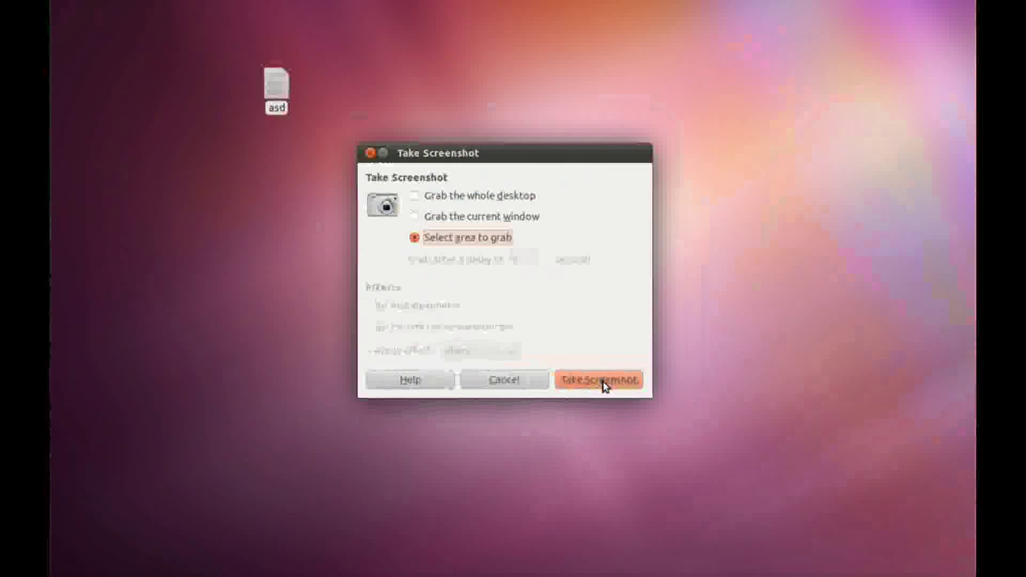
left_click(603, 380)
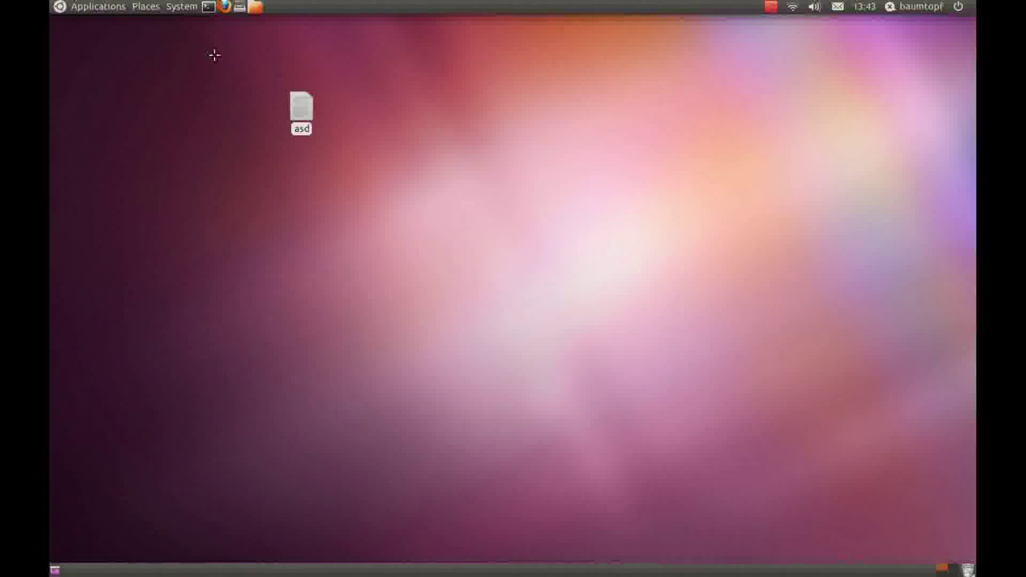
- Drag out a desktop area and save the capture as Screenshot.png on the Desktop
left_click_drag(223, 54, 390, 185)
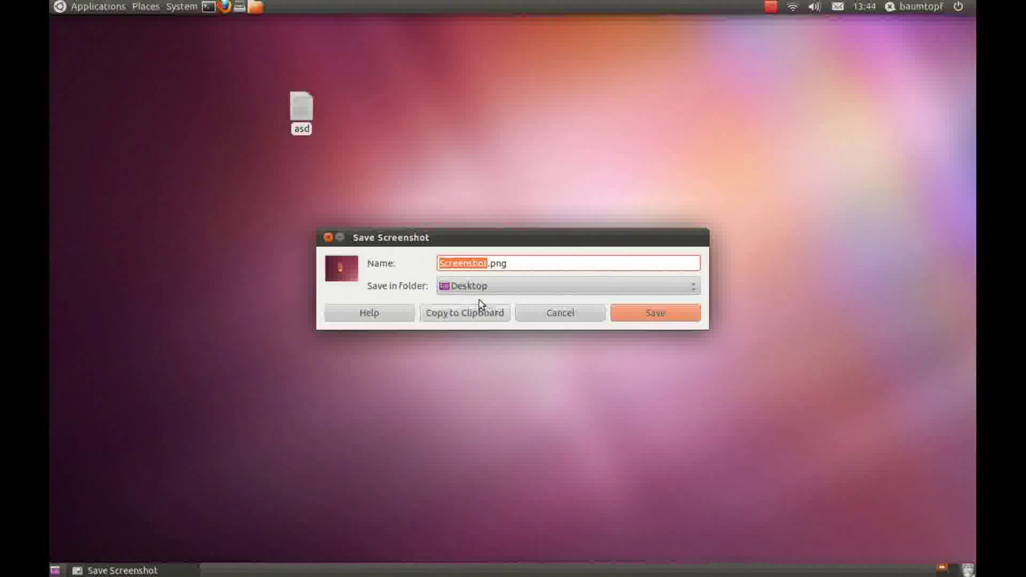
left_click(674, 316)
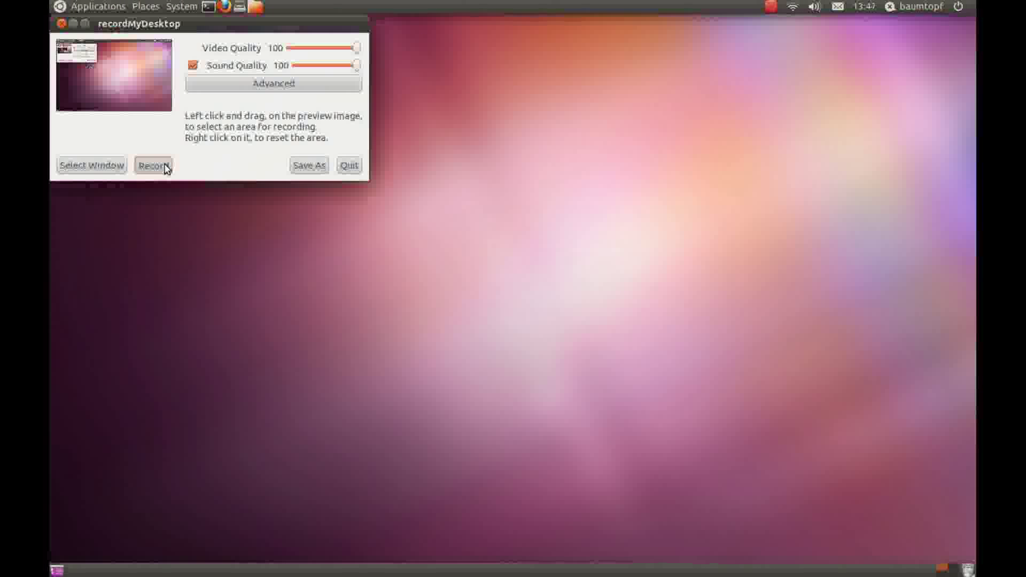
left_click(163, 167)
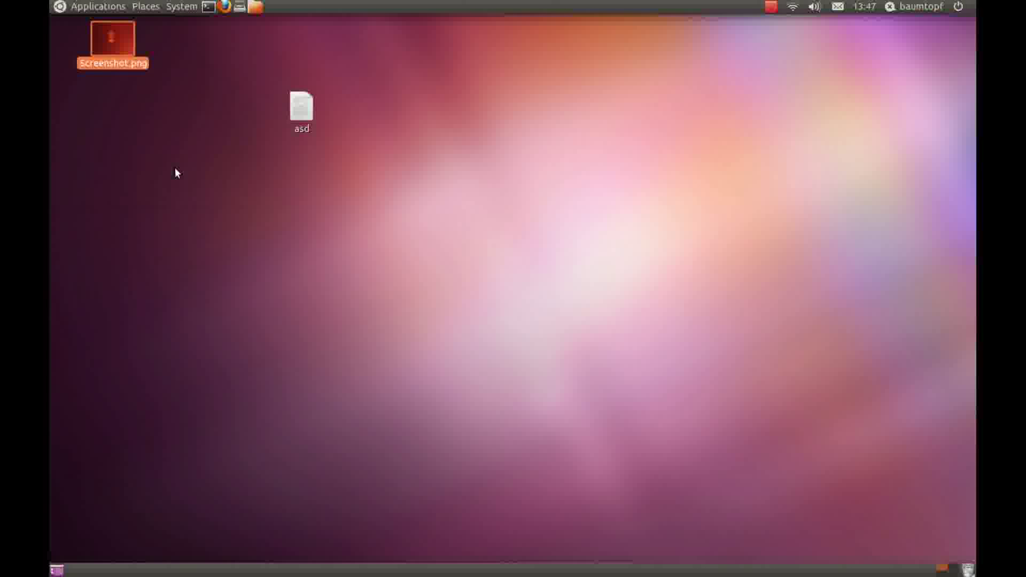
- Open Screenshot.png from the desktop with Open With > Image Viewer
right_click(112, 64)
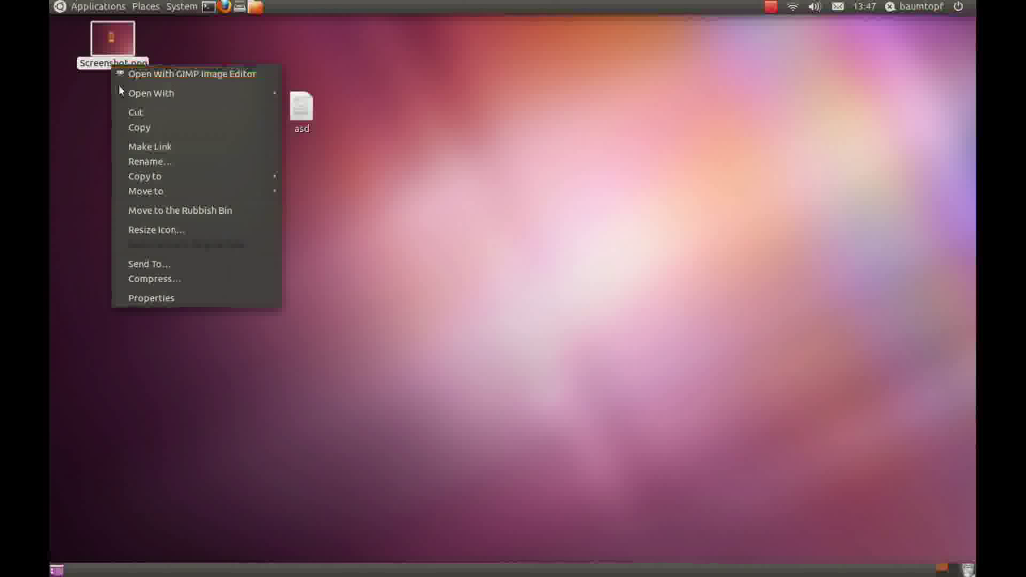
mouse_move(118, 86)
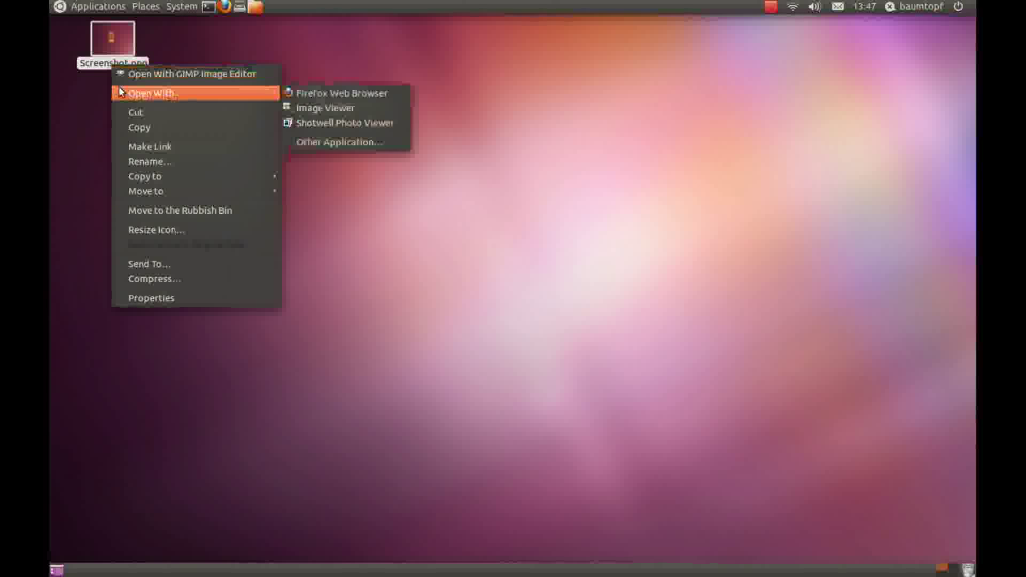
left_click(366, 112)
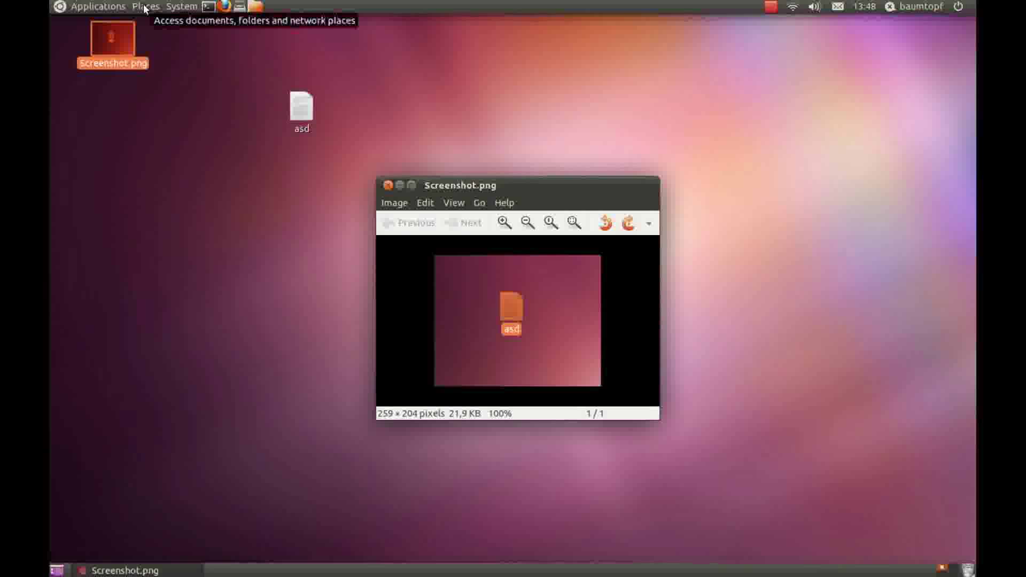
- Search Ubuntu Software Centre for 'Shutter' and install it, authorising with the account password
left_click(98, 6)
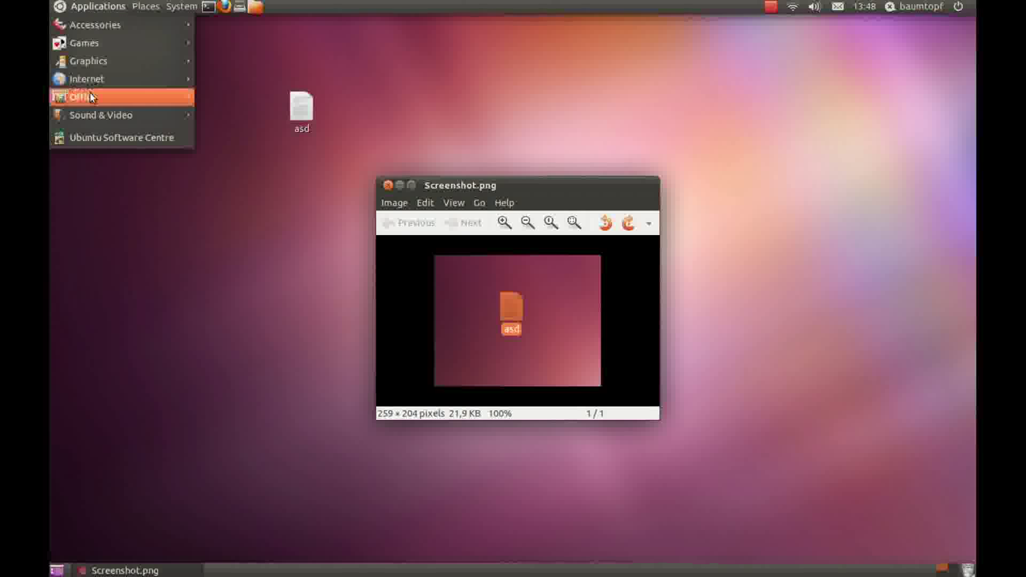
left_click(92, 139)
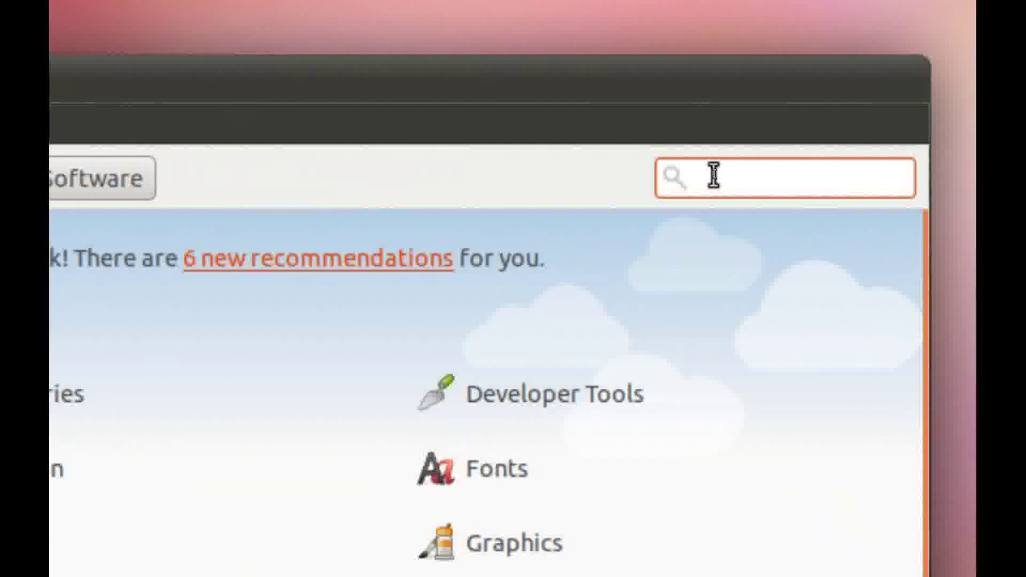
type("Shutter")
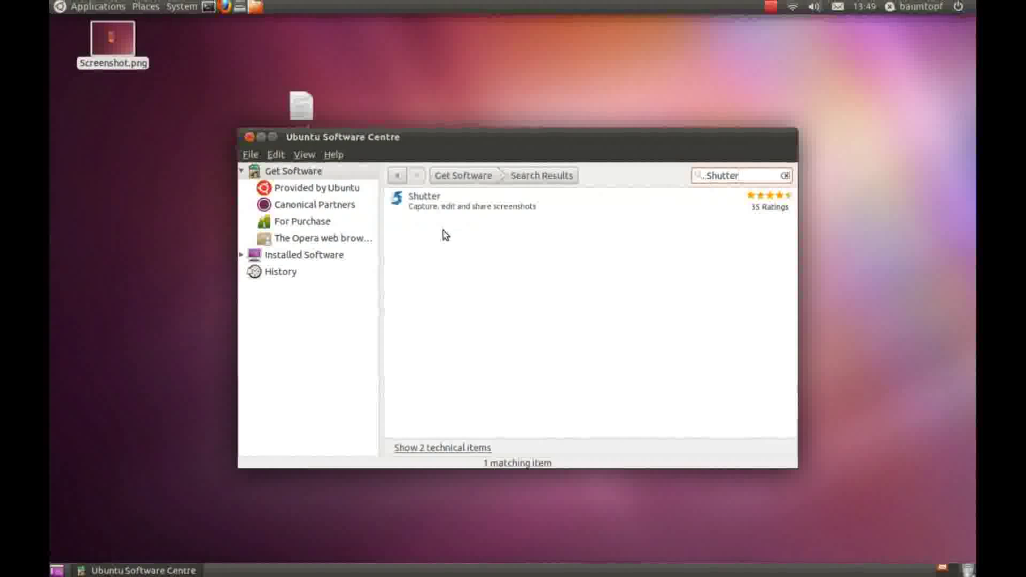
left_click(436, 204)
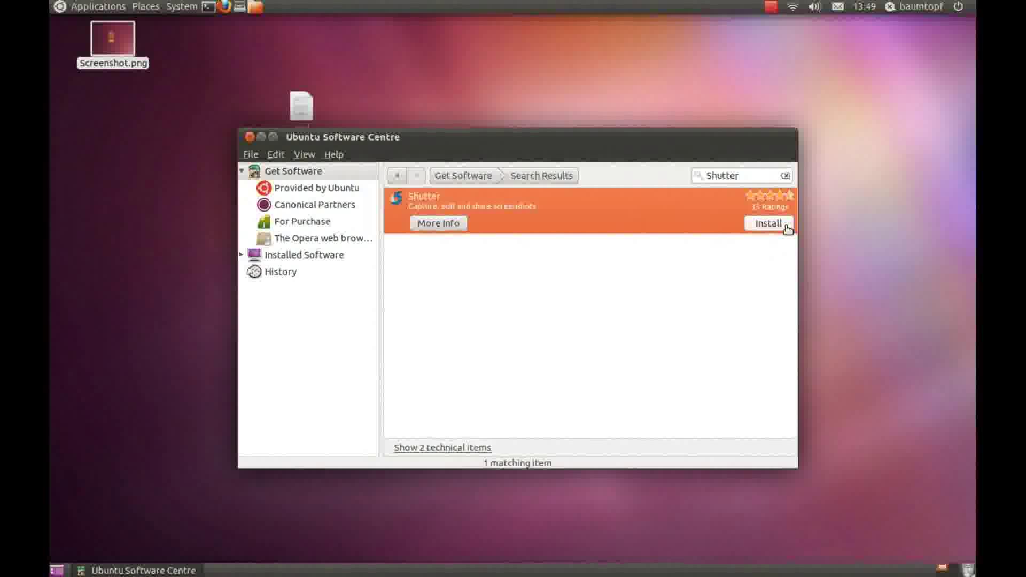
left_click(768, 224)
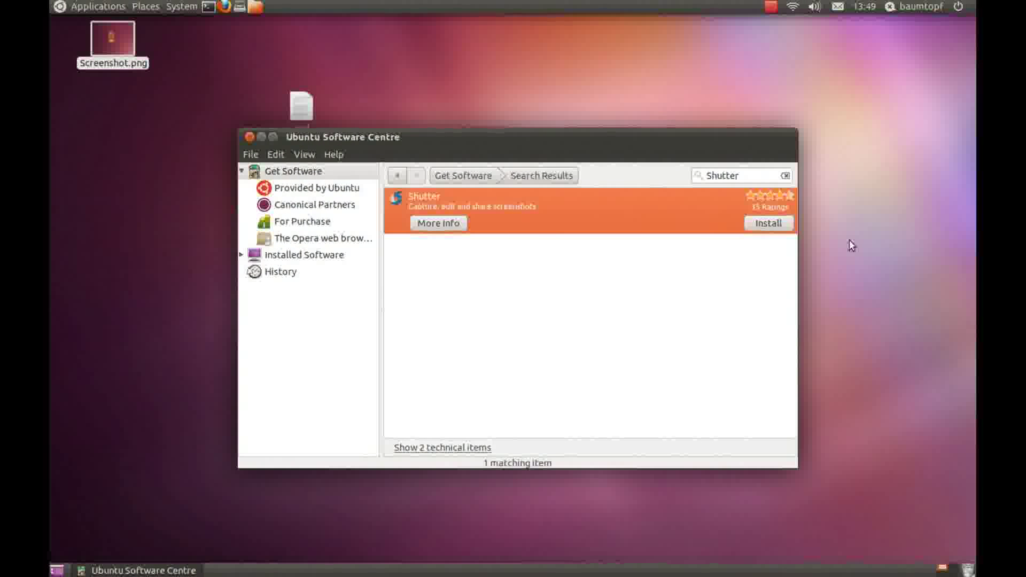
type("•")
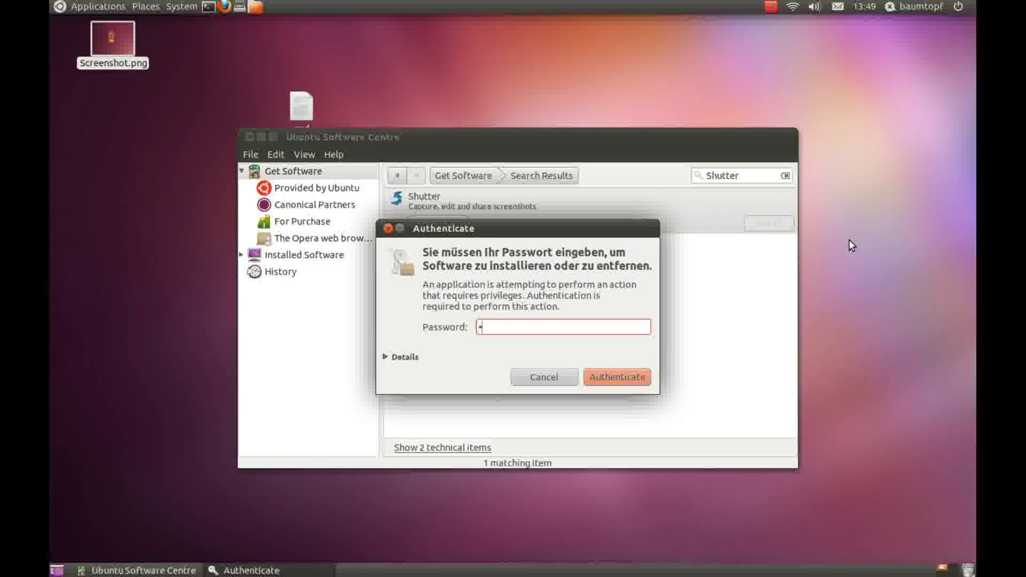
type("•••••••••••••")
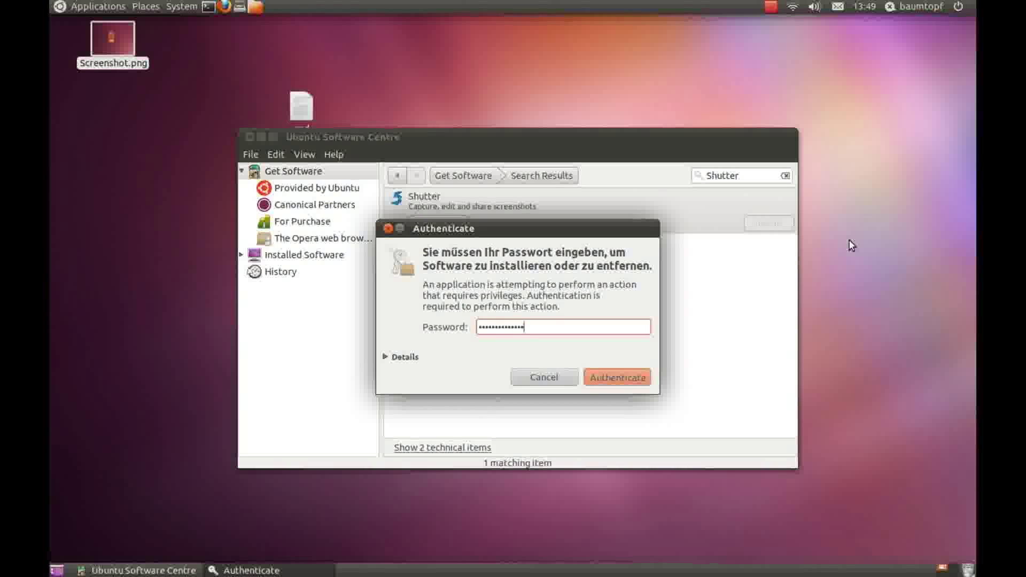
key("Return")
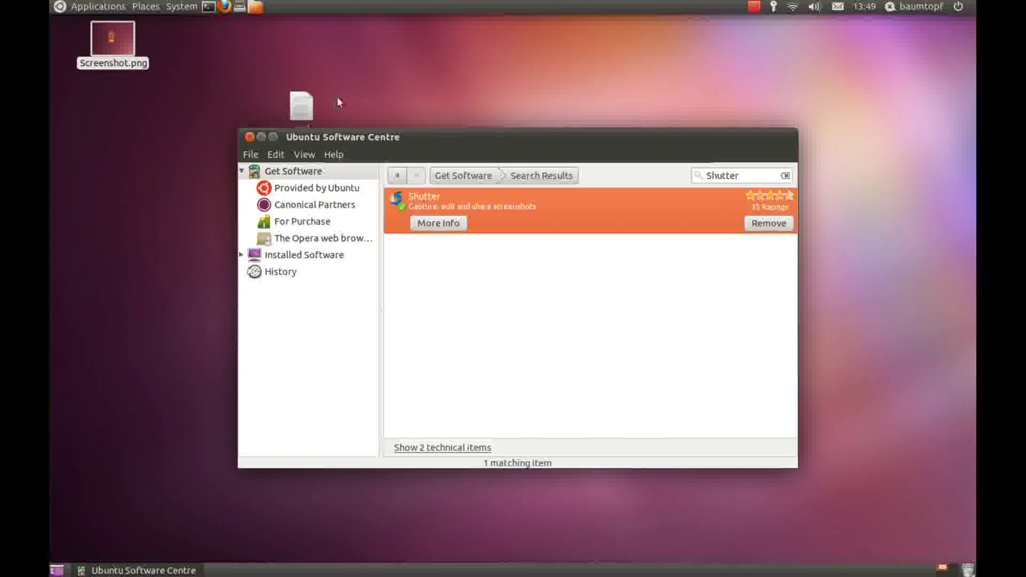
- Close Ubuntu Software Centre and launch Shutter from Applications > Accessories
left_click(245, 136)
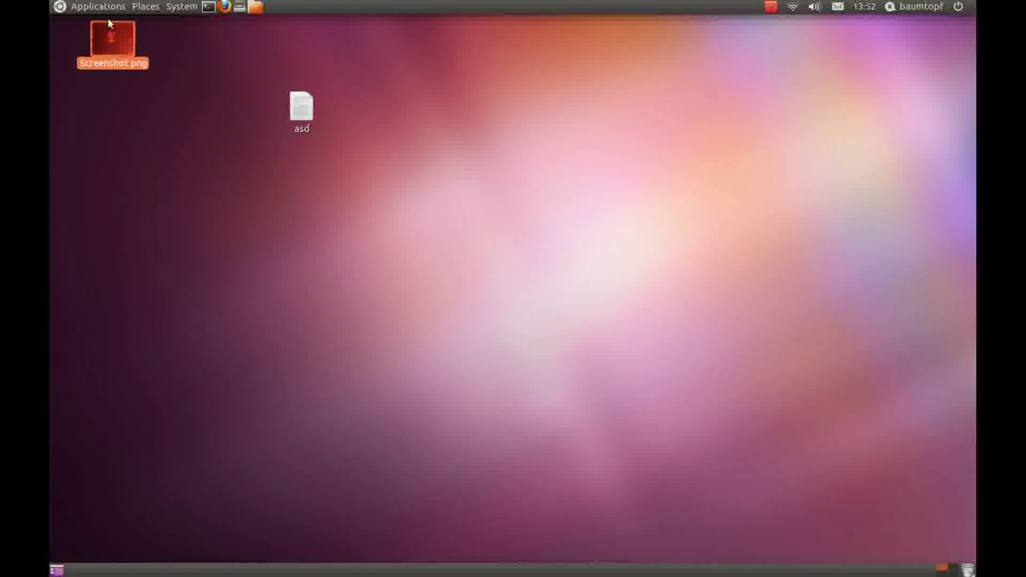
left_click(107, 7)
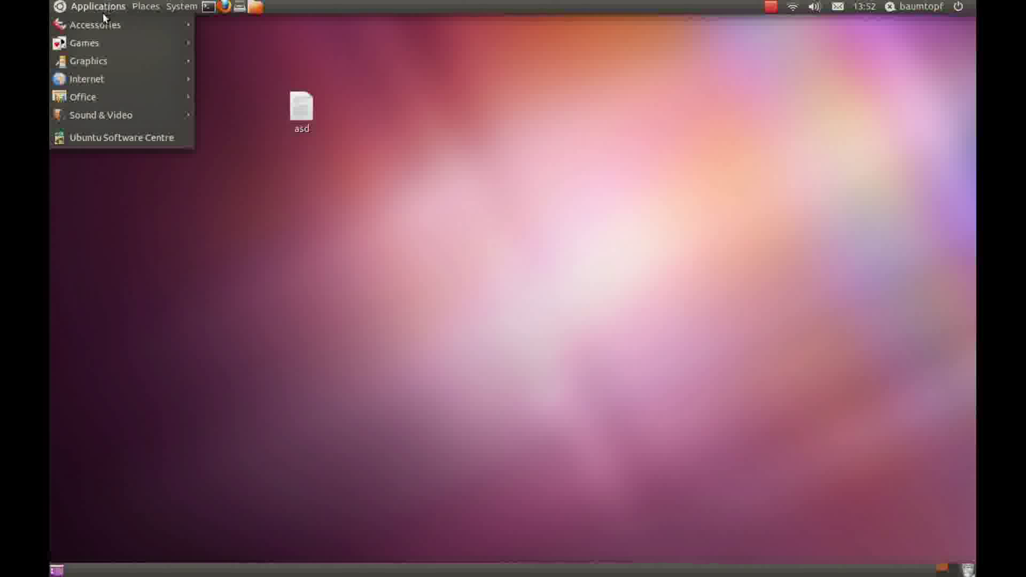
mouse_move(122, 24)
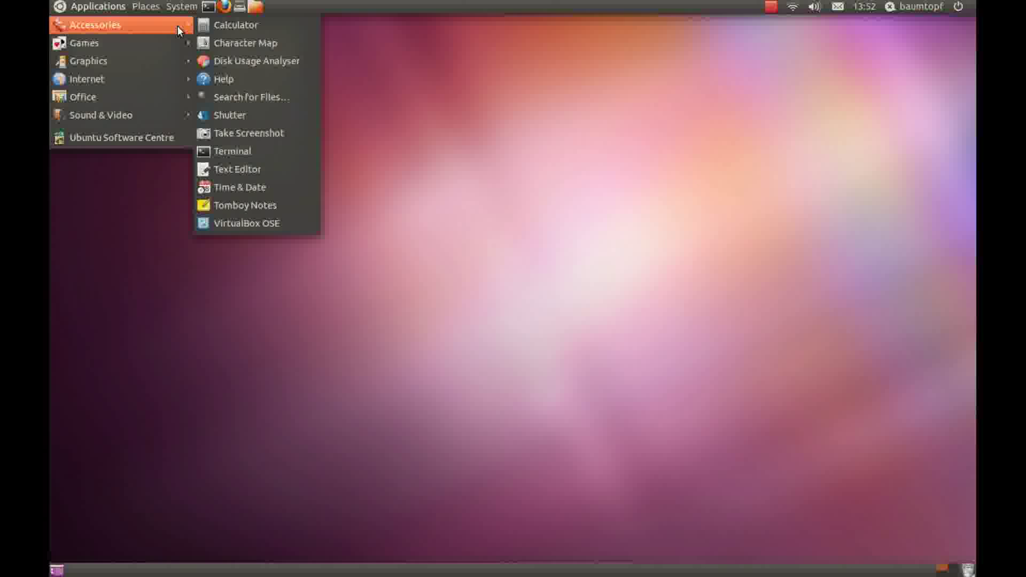
left_click(229, 117)
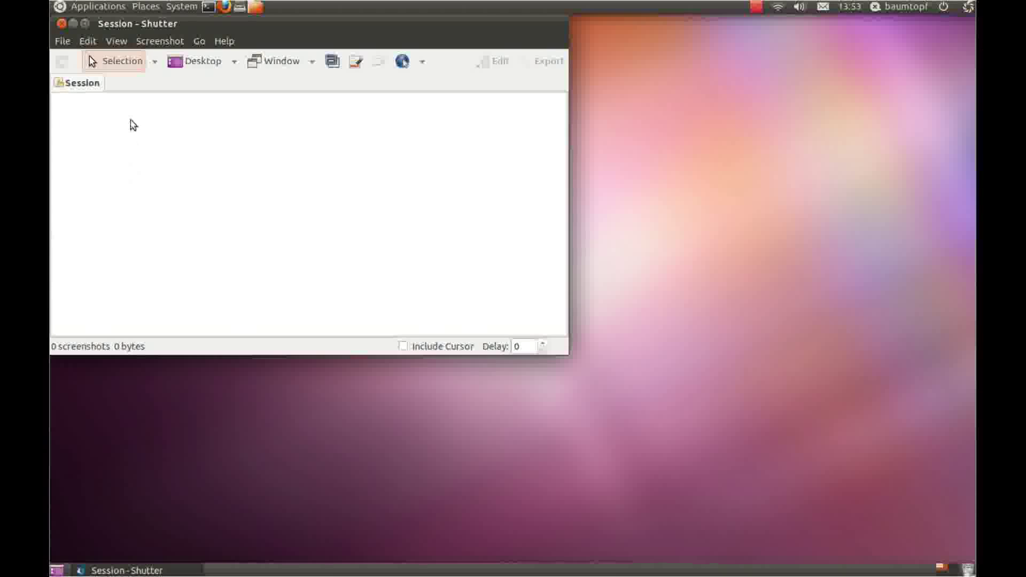
- Capture a 364 × 314 desktop rectangle with Selection, saved as Selection_016.png
left_click(125, 67)
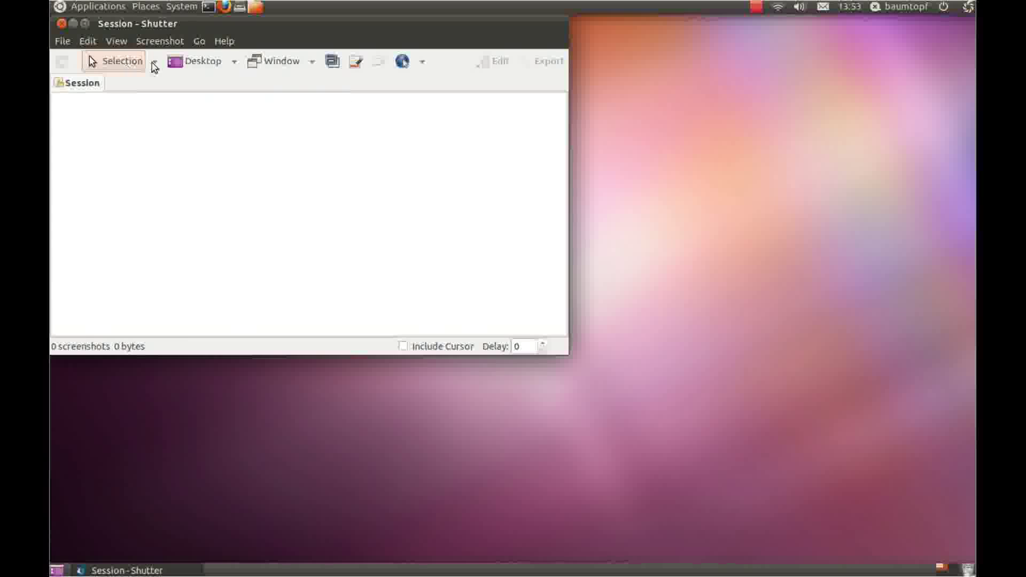
left_click(122, 68)
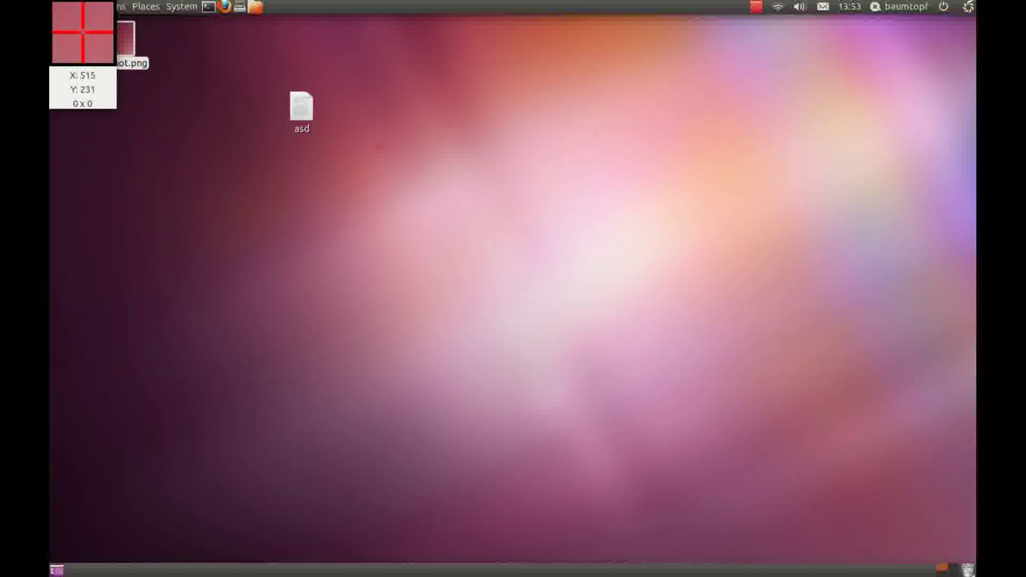
left_click_drag(379, 147, 614, 349)
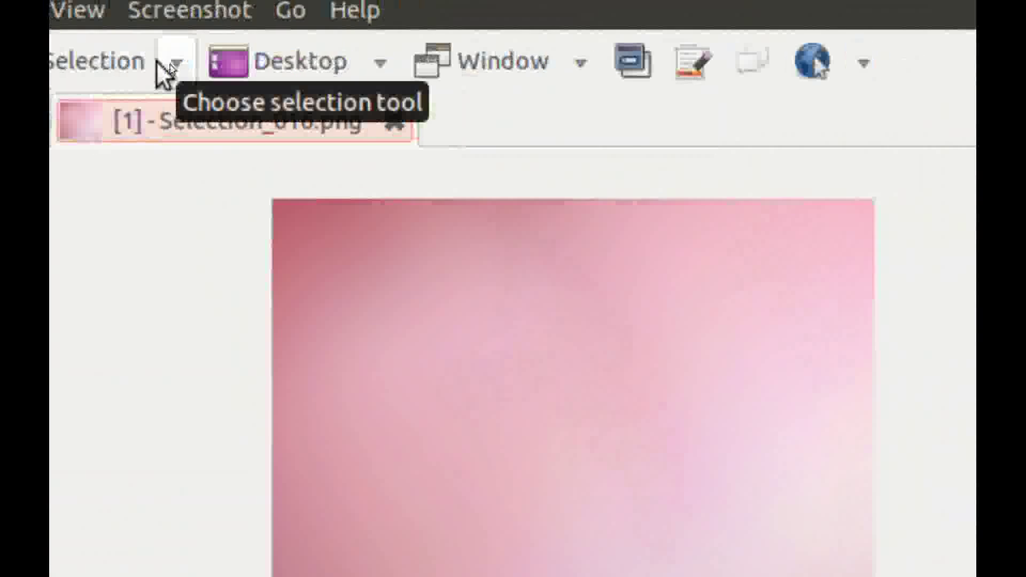
- Switch to the advanced selection tool and capture a 420 × 333 area as Selection_017.png
left_click(209, 61)
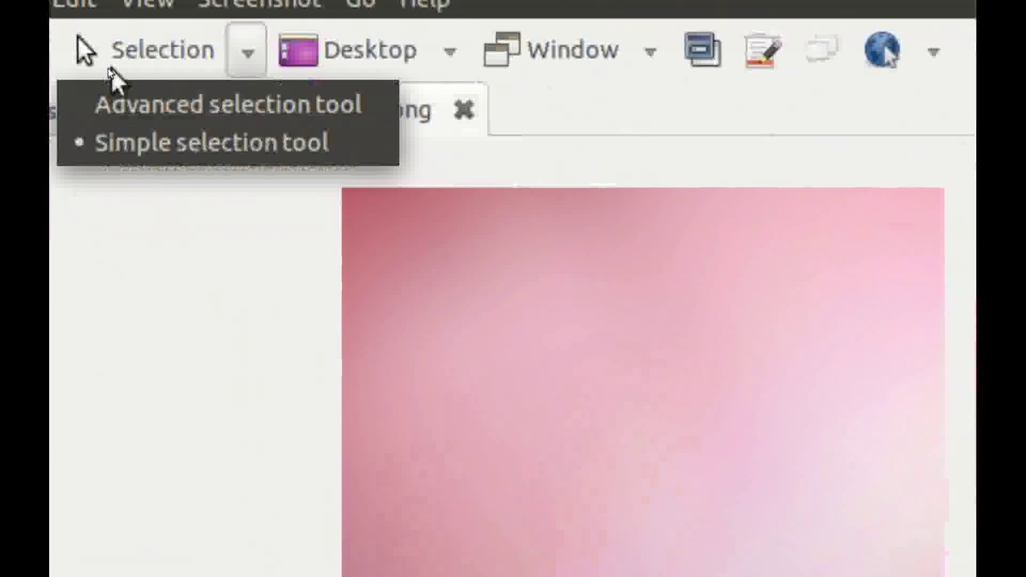
left_click(105, 84)
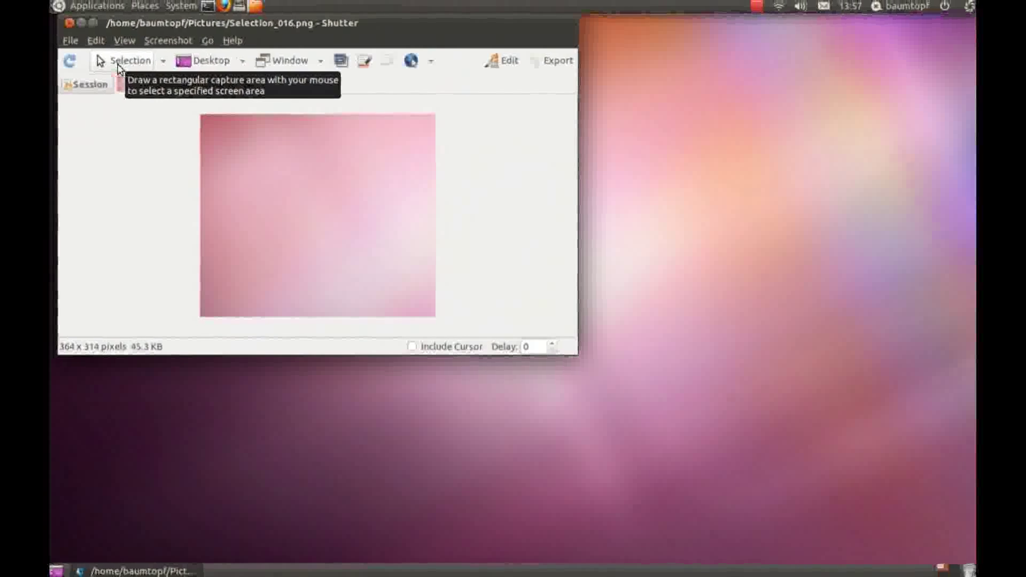
left_click(119, 62)
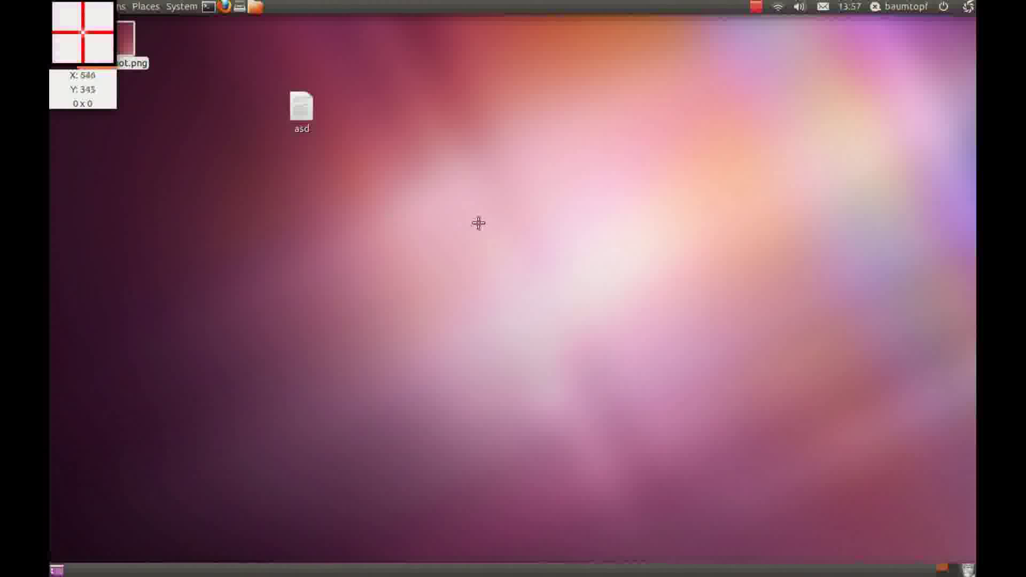
left_click_drag(409, 210, 655, 419)
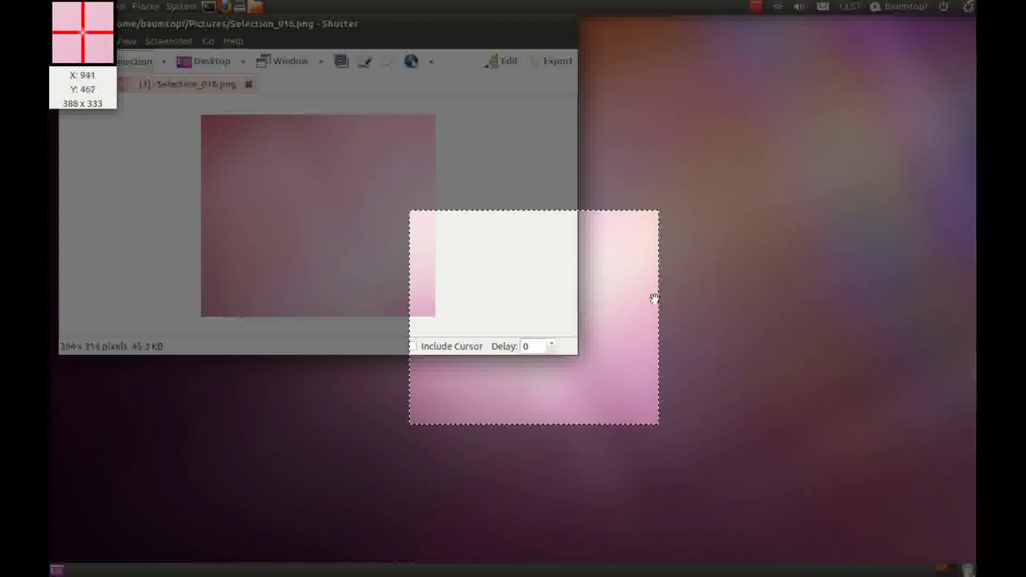
left_click_drag(654, 295, 679, 299)
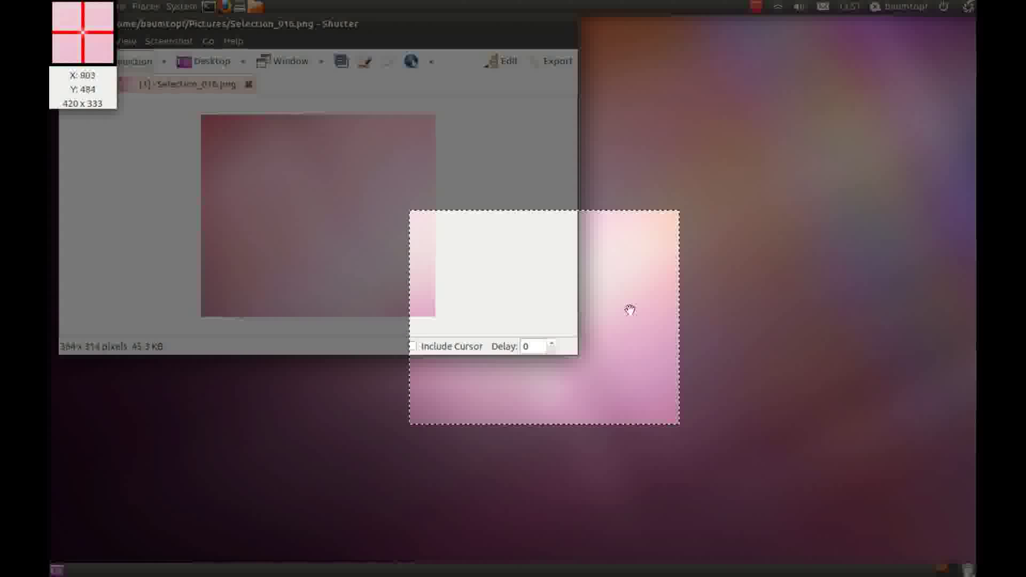
left_click_drag(630, 311, 601, 420)
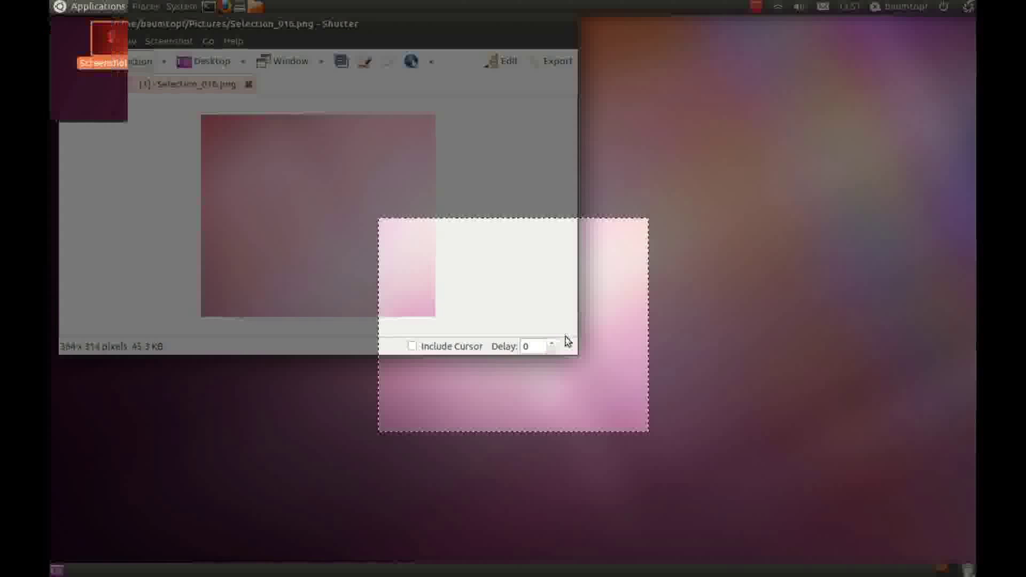
key("Return")
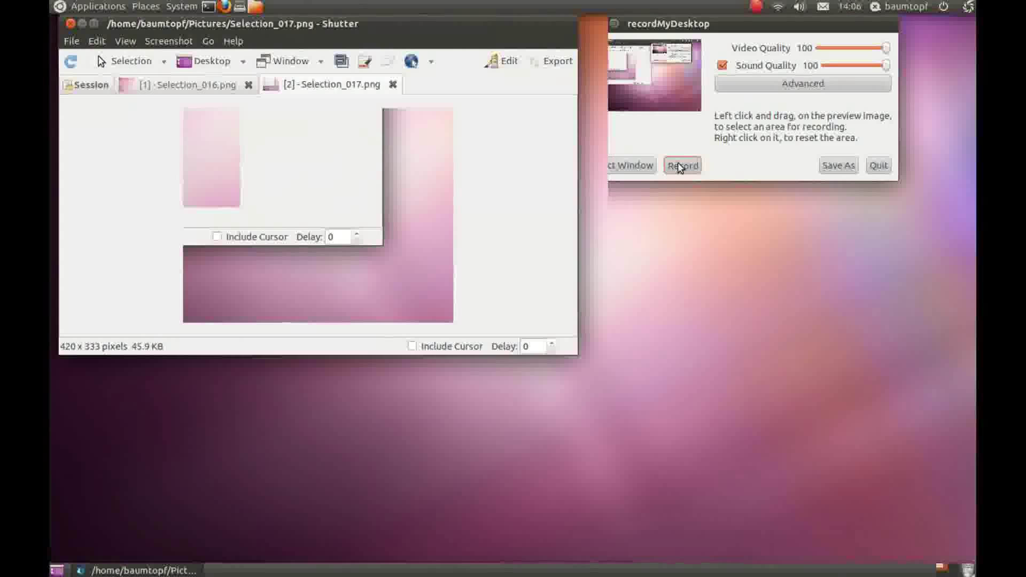
left_click(679, 168)
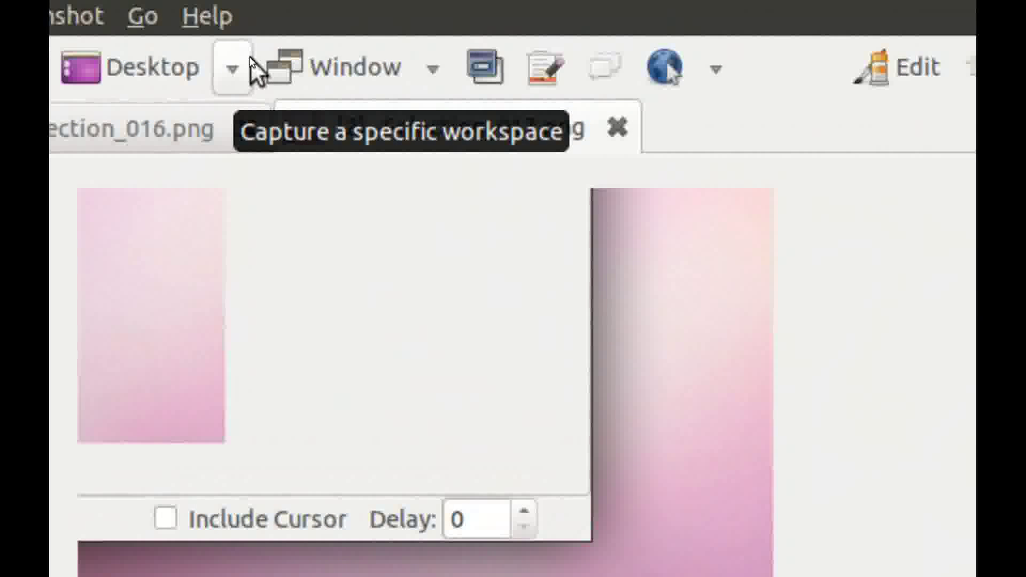
left_click(248, 60)
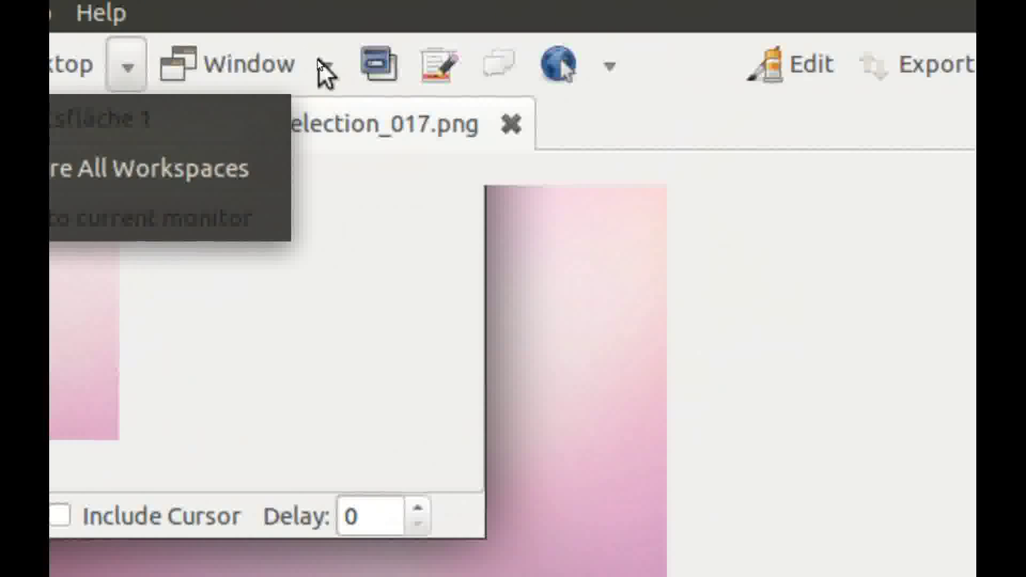
left_click(327, 64)
left_click(327, 64)
left_click(318, 60)
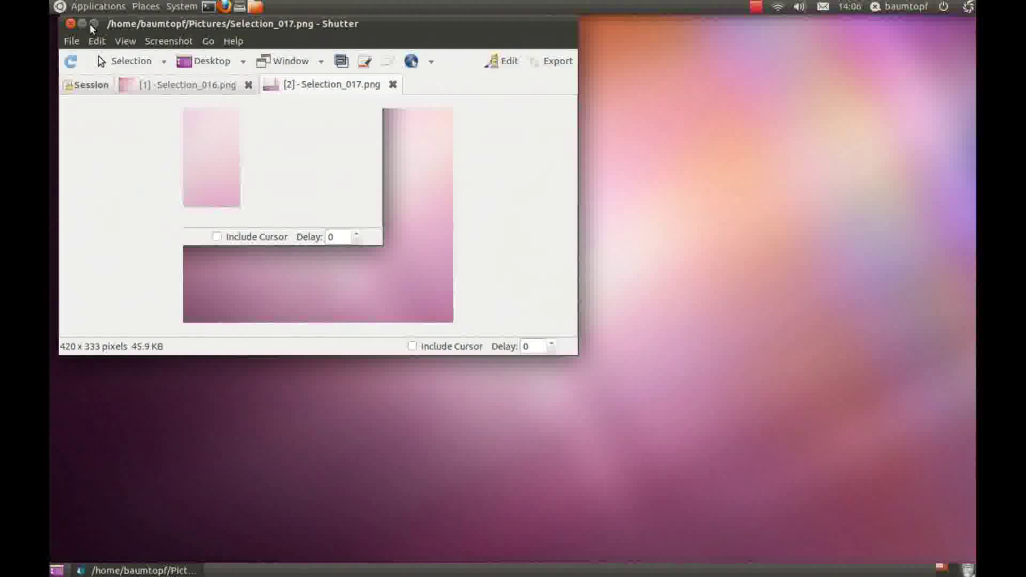
- Minimise Shutter, open Screenshot.png in Image Viewer, then restore Shutter from the taskbar
left_click(85, 24)
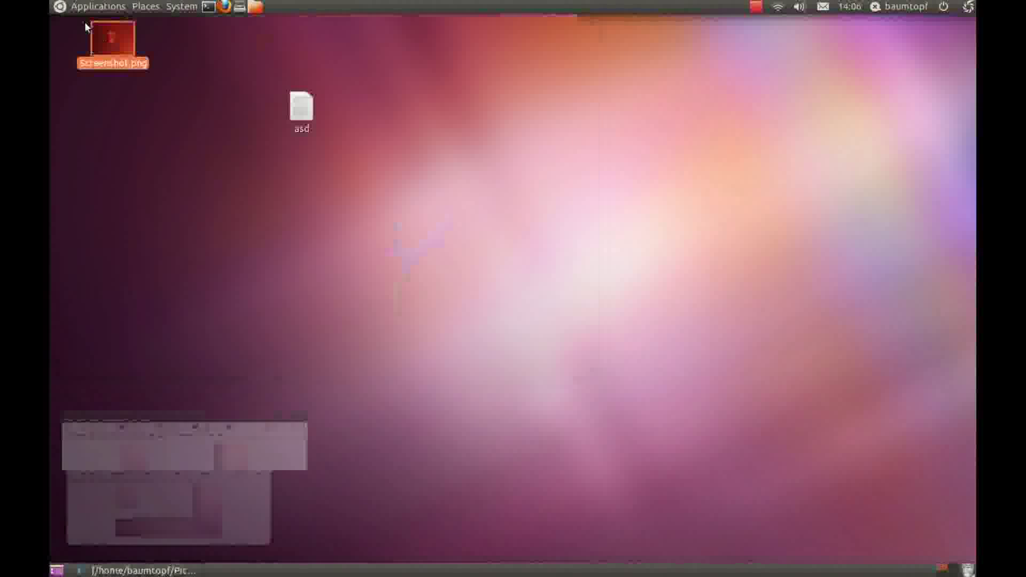
right_click(104, 44)
mouse_move(121, 70)
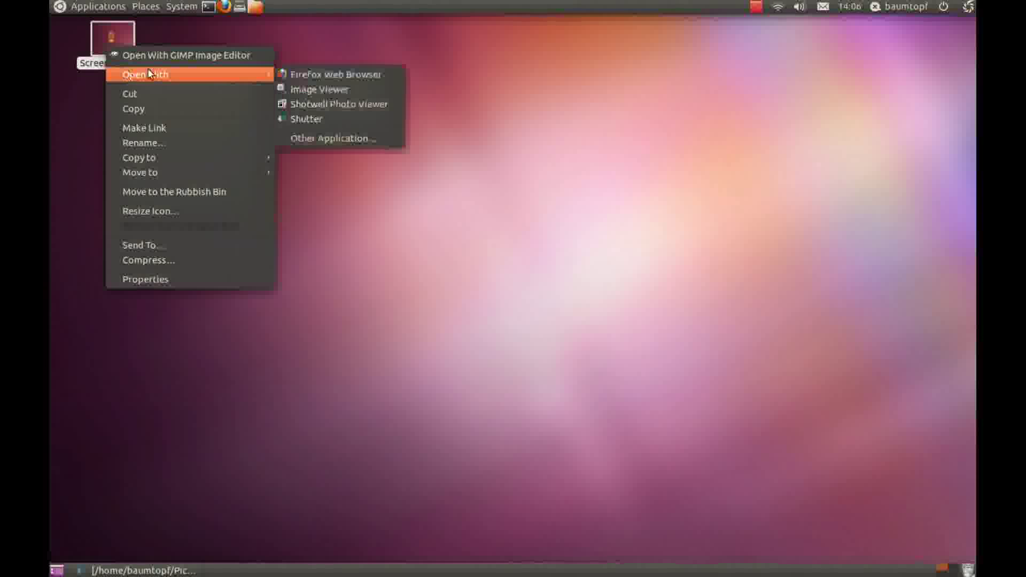
left_click(292, 89)
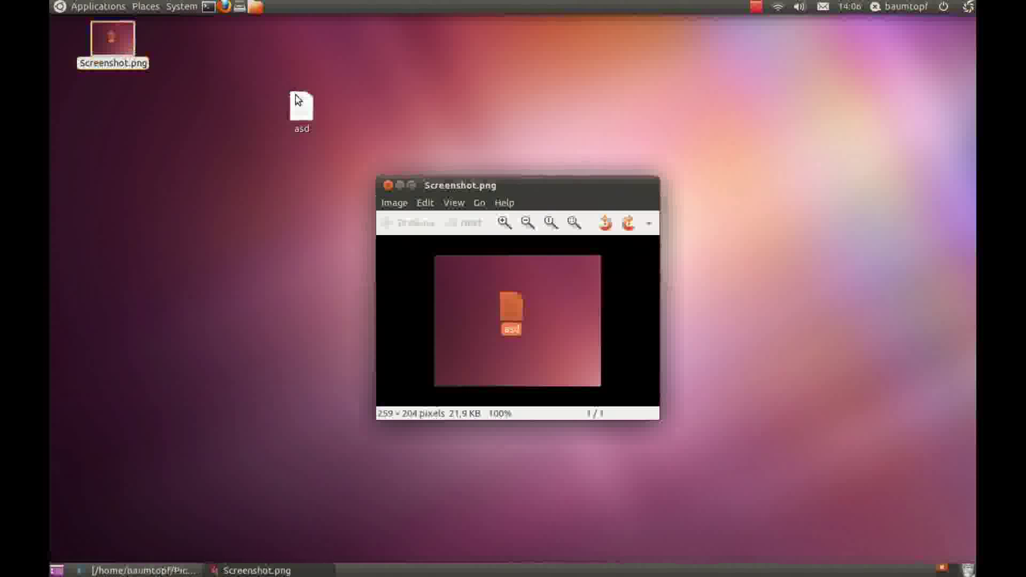
left_click(167, 571)
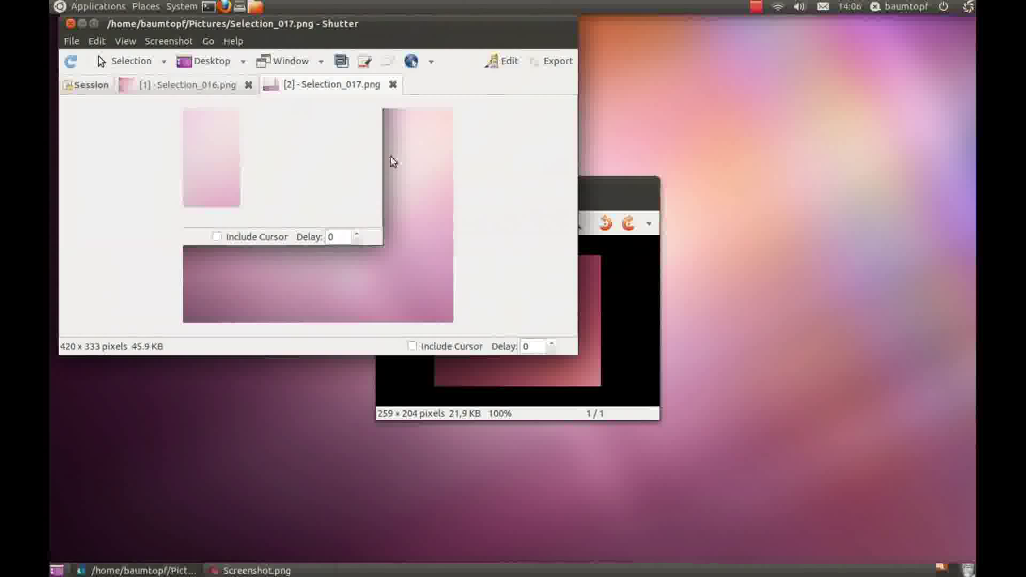
- Capture the Screenshot.png viewer window from the Window list as Screenshot.png_023.png
left_click_drag(329, 24, 320, 23)
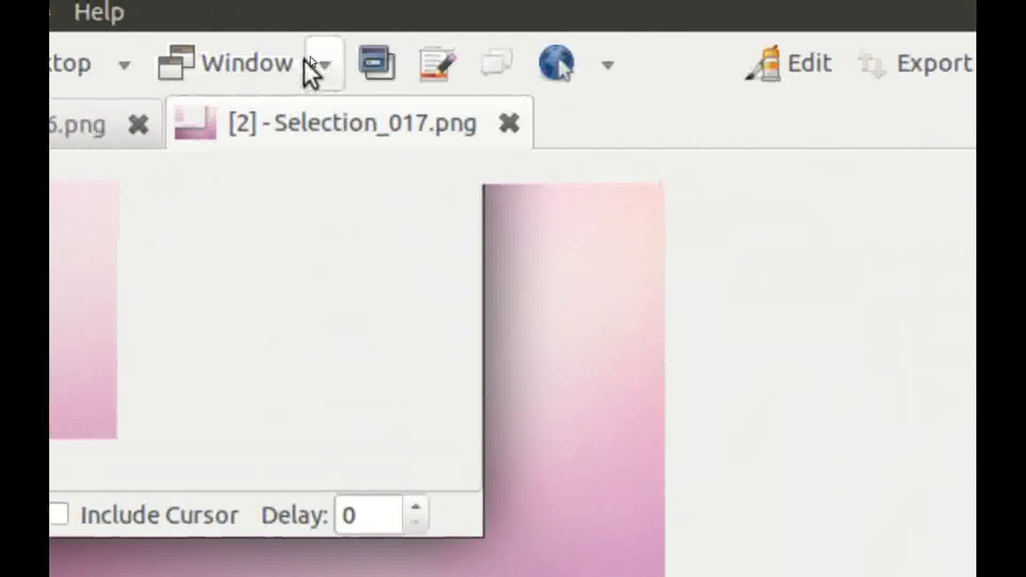
left_click(312, 59)
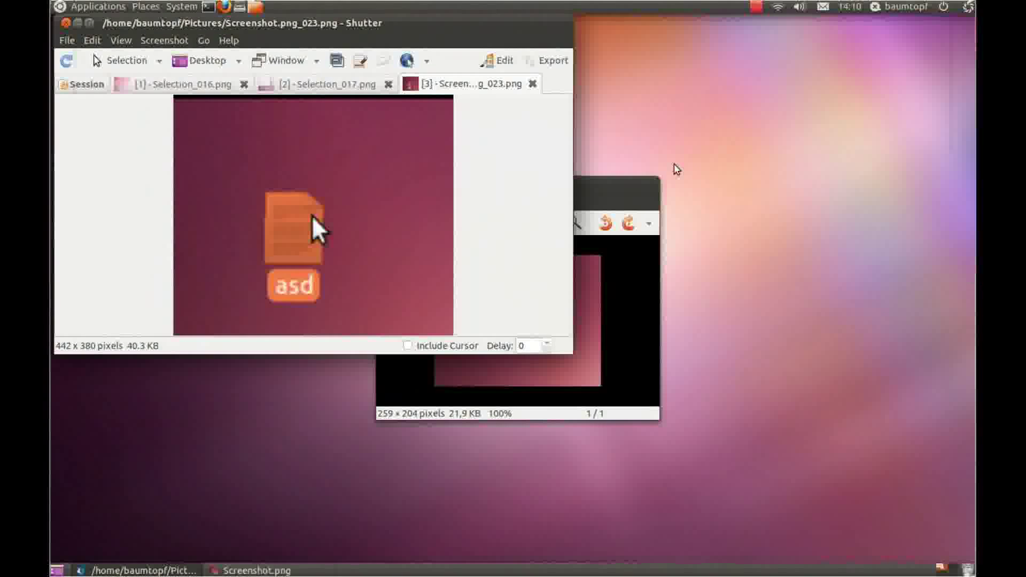
left_click(620, 185)
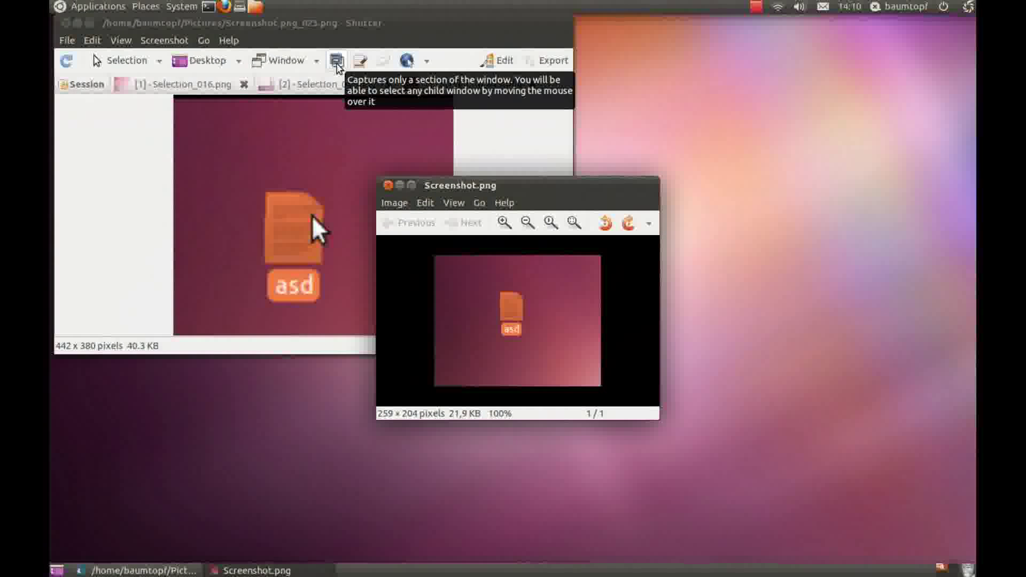
left_click(337, 60)
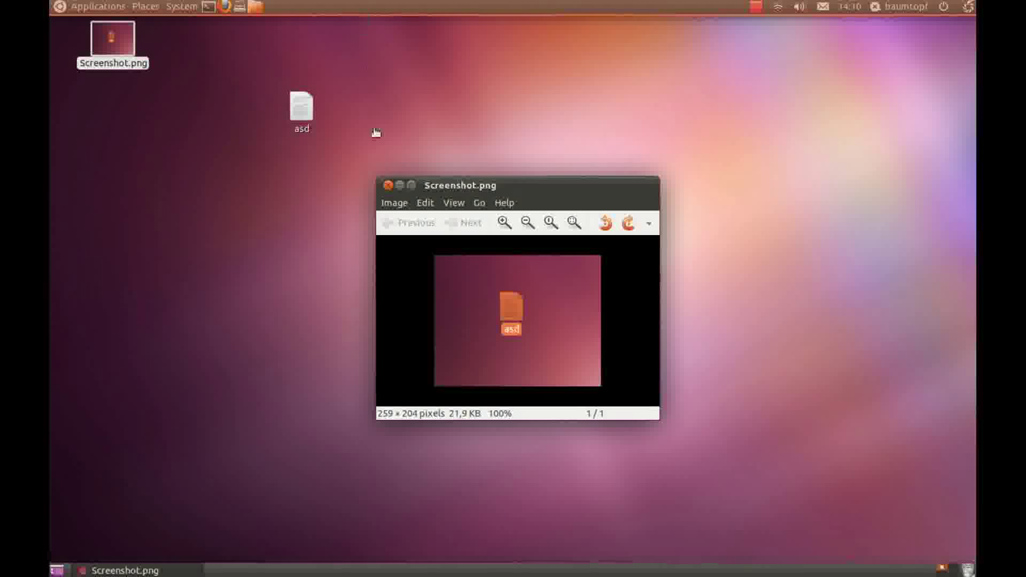
- Capture the Image Viewer window again as Screenshot.png_024.png and raise the viewer
left_click(428, 192)
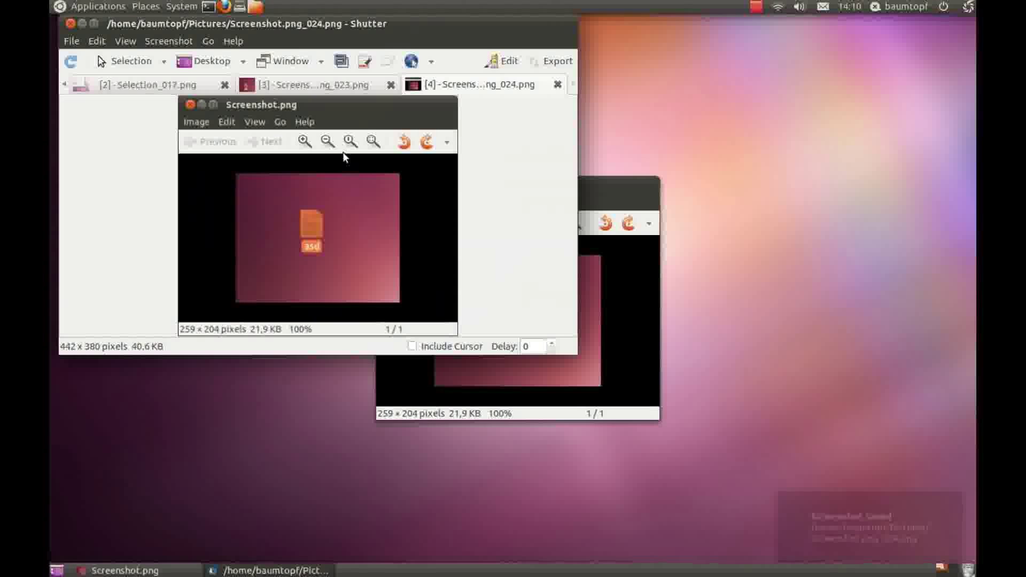
left_click(594, 188)
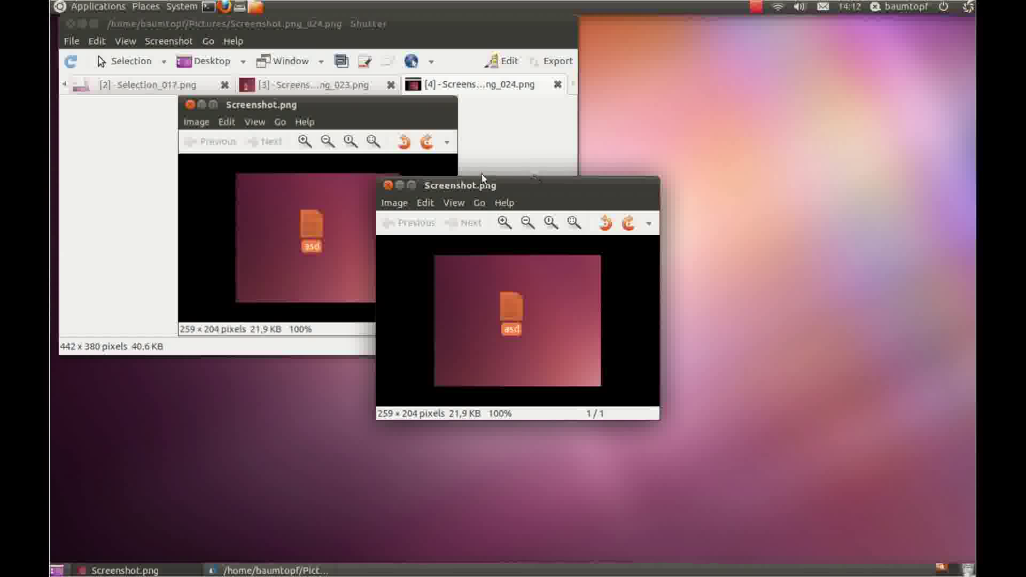
- Close Image Viewer and screenshot tabs 4, 3, 2 and 1, leaving an empty session
left_click(388, 185)
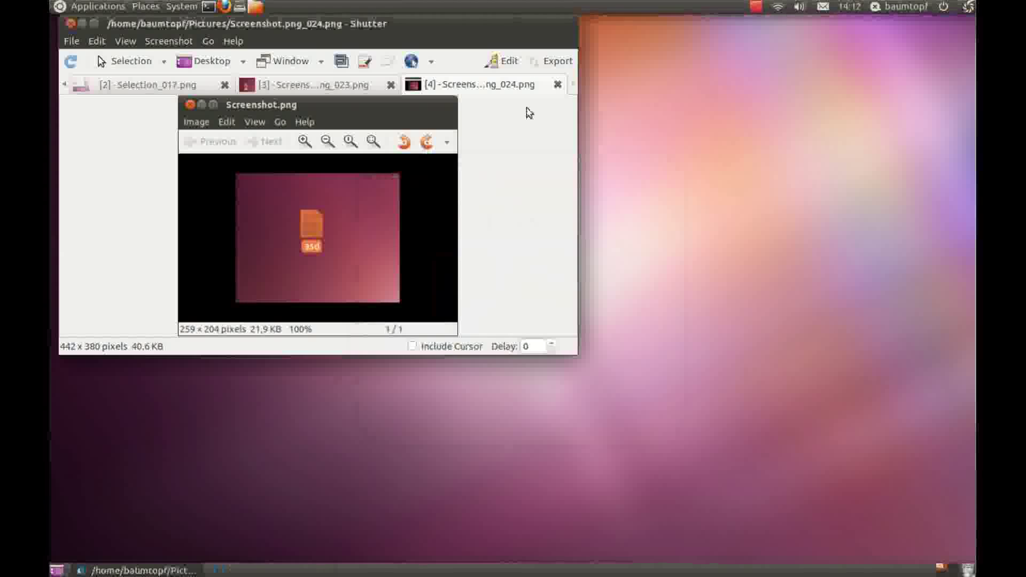
left_click(557, 84)
left_click(536, 84)
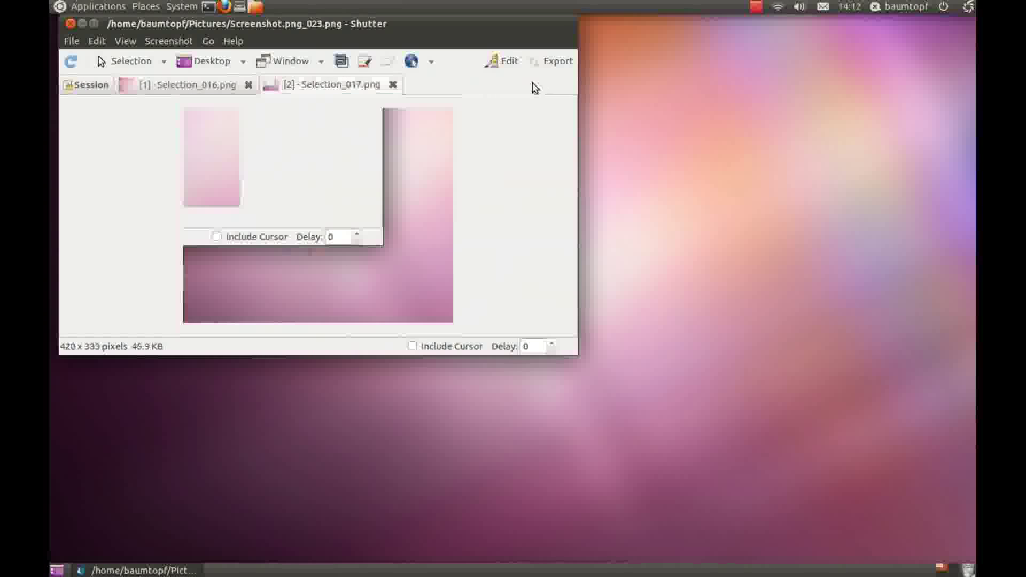
left_click(393, 84)
left_click(249, 84)
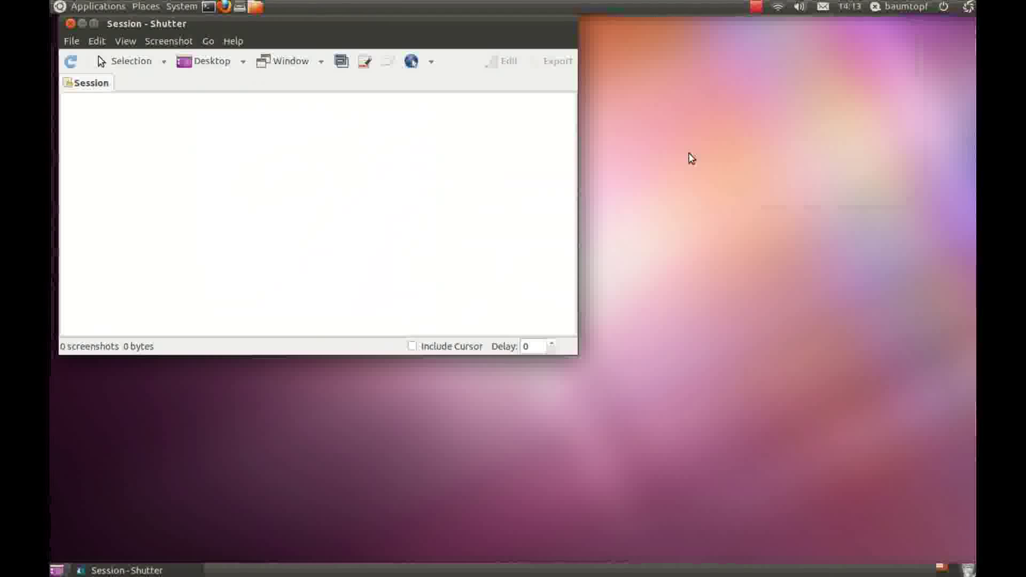
left_click(115, 67)
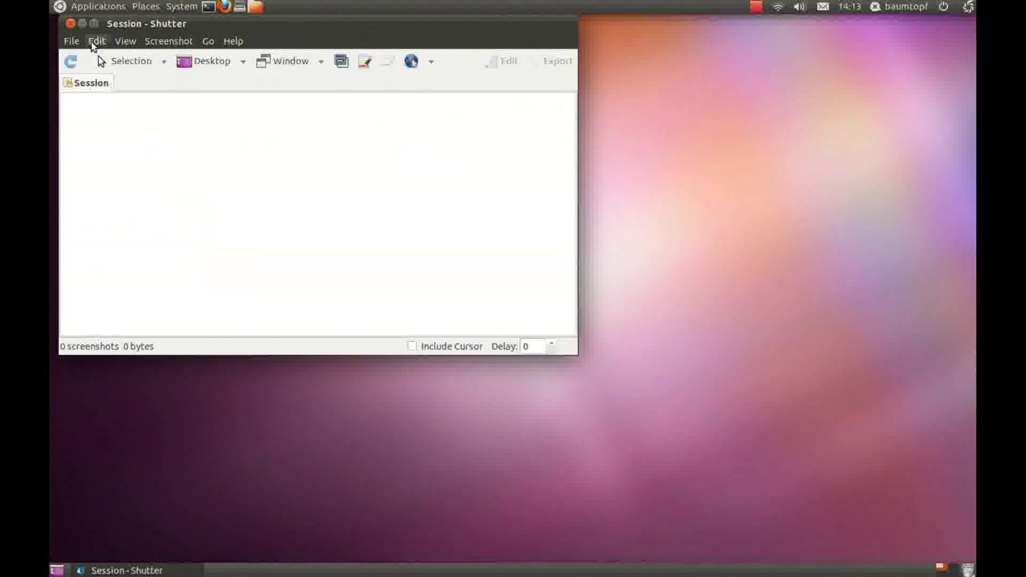
- In Preferences, set the image format to bmp and keep Pictures as the save folder
left_click(95, 43)
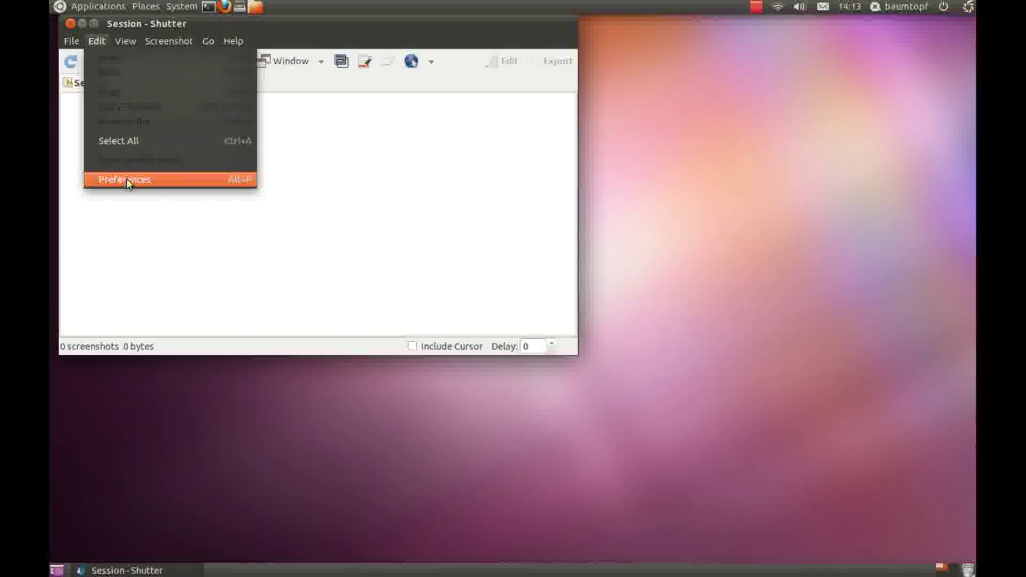
left_click(123, 181)
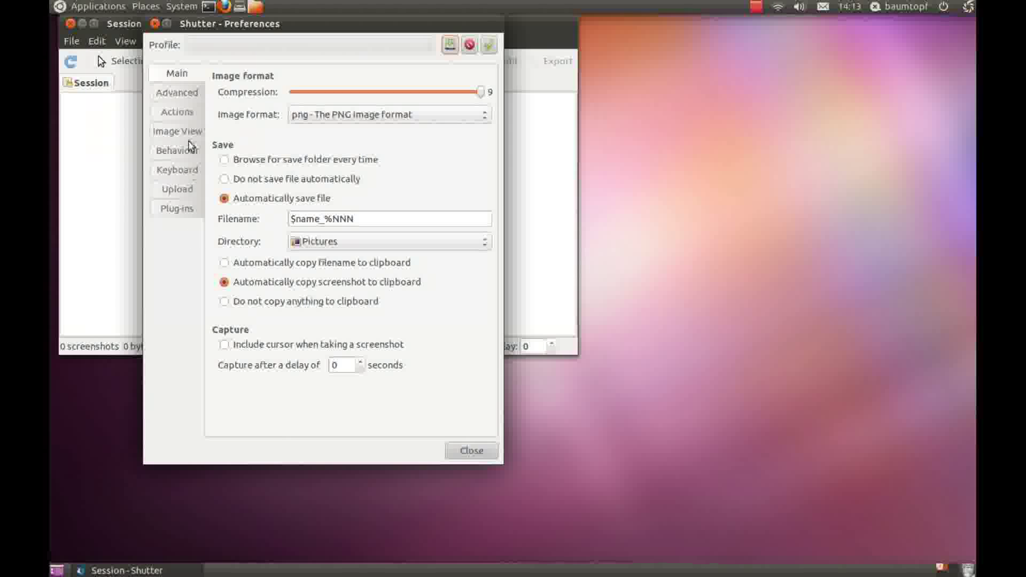
left_click(180, 171)
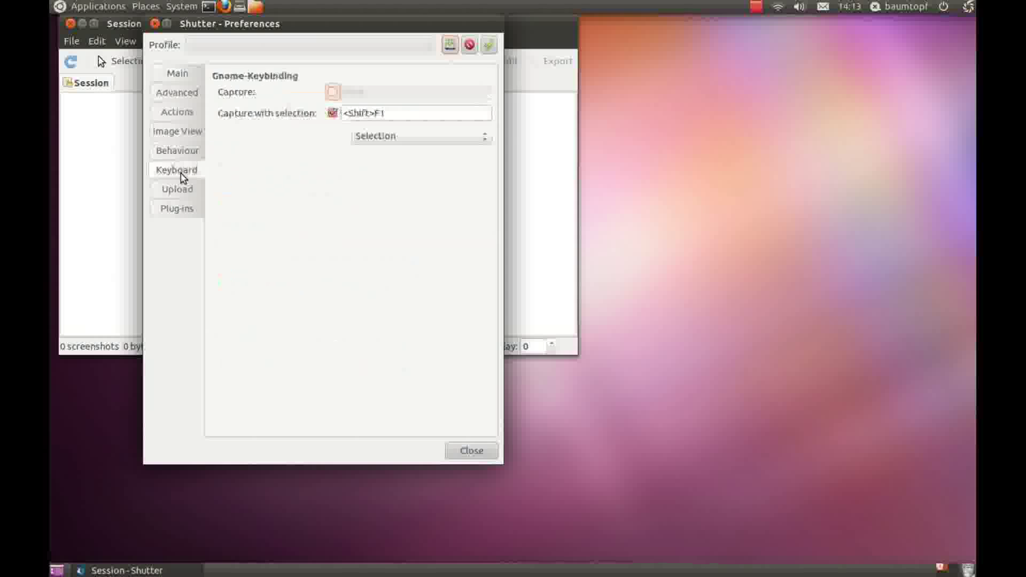
left_click(177, 74)
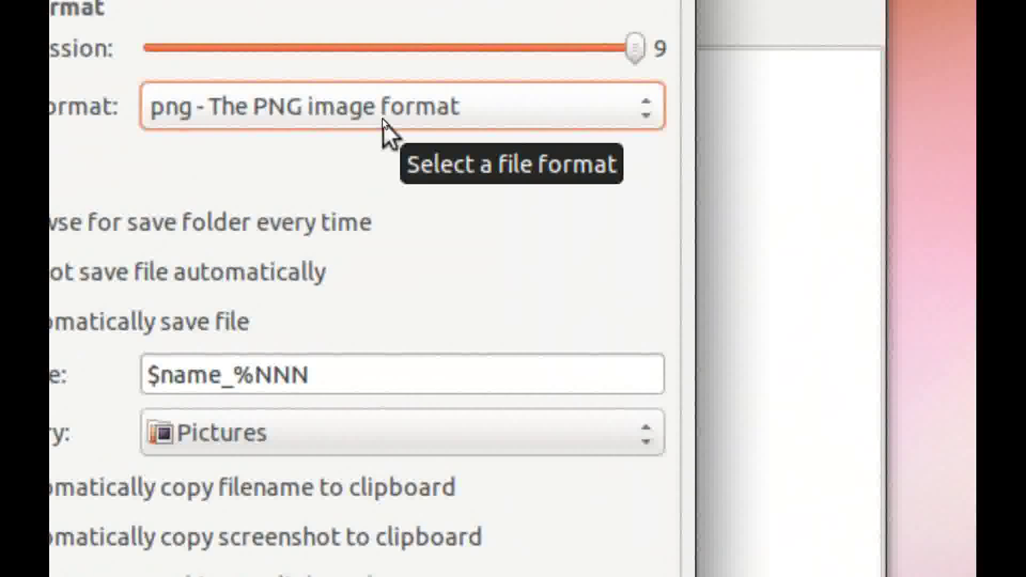
scroll(382, 120, "up", 3)
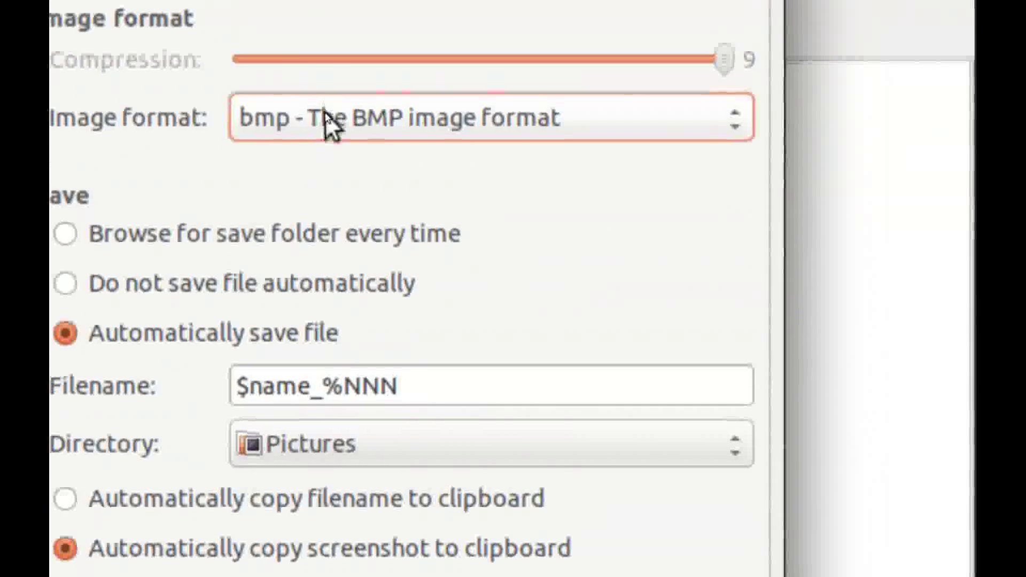
left_click(331, 267)
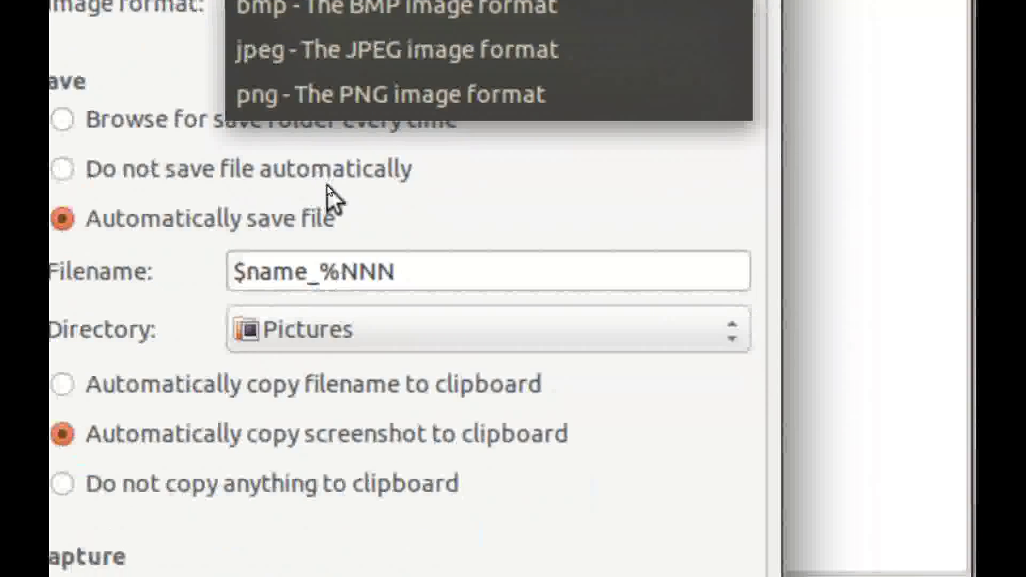
left_click(356, 262)
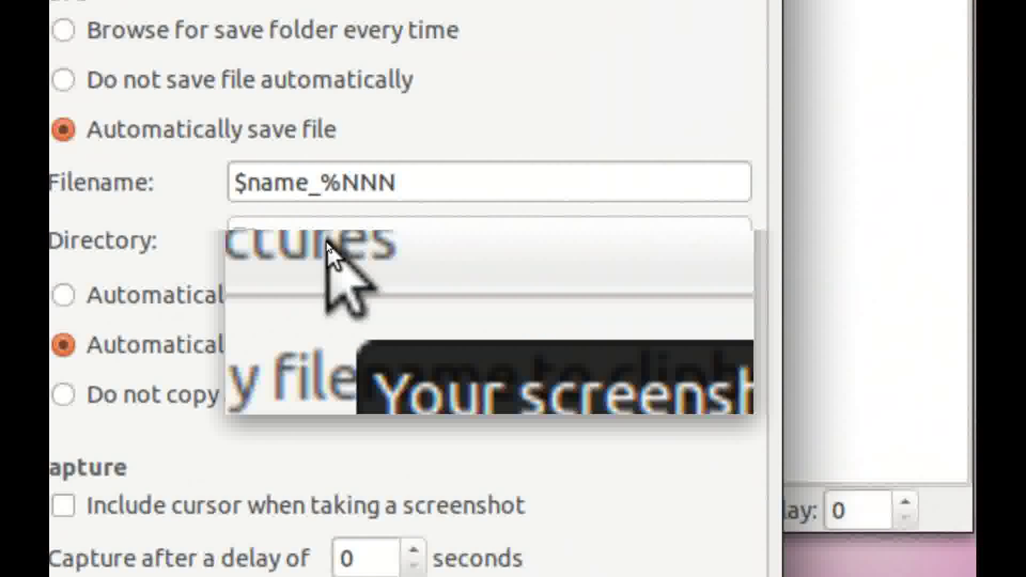
left_click(326, 241)
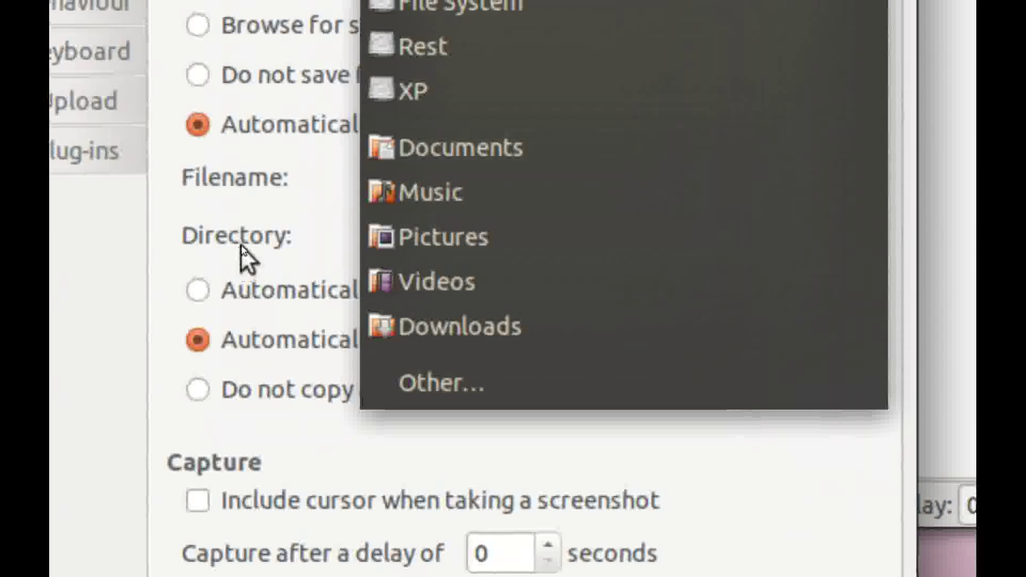
left_click(240, 245)
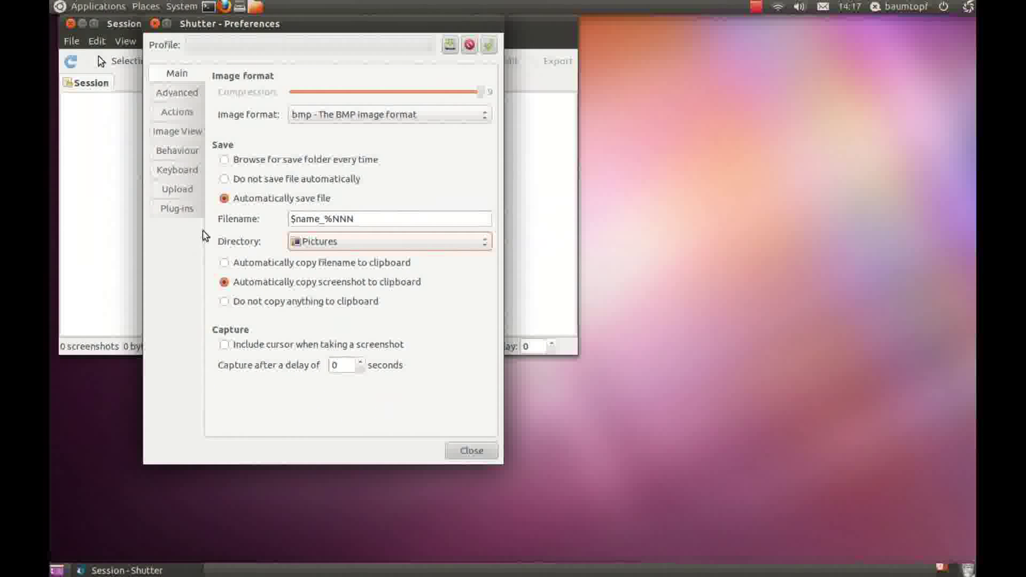
- On the Keyboard settings, select the modifier in the Capture with selection shortcut
left_click(186, 172)
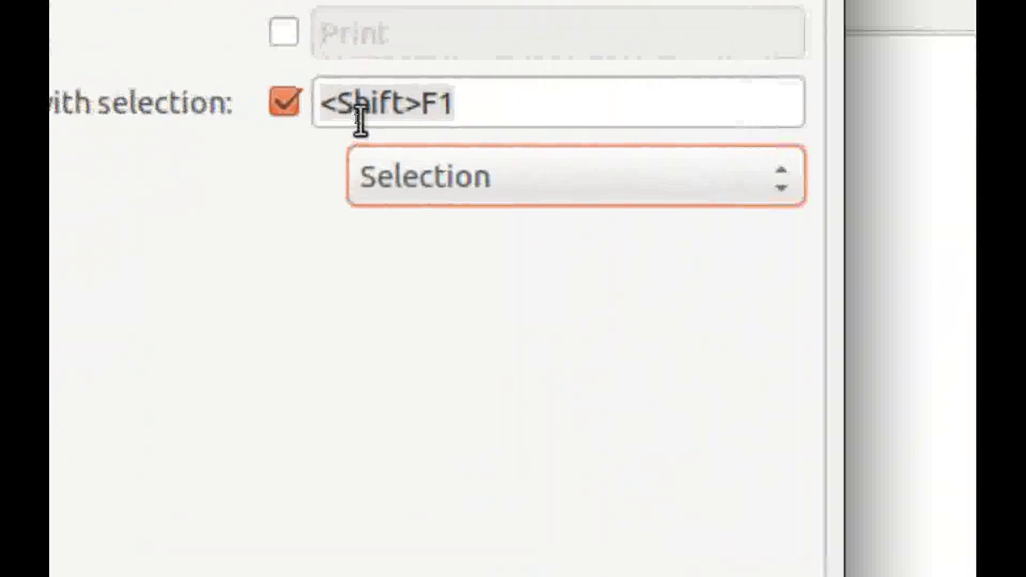
mouse_move(359, 120)
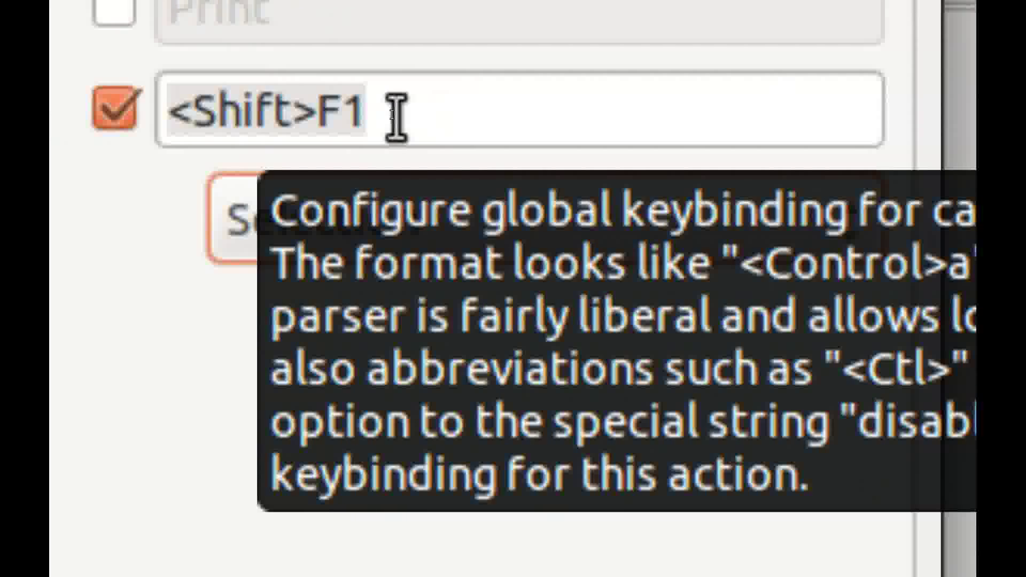
left_click_drag(500, 115, 458, 115)
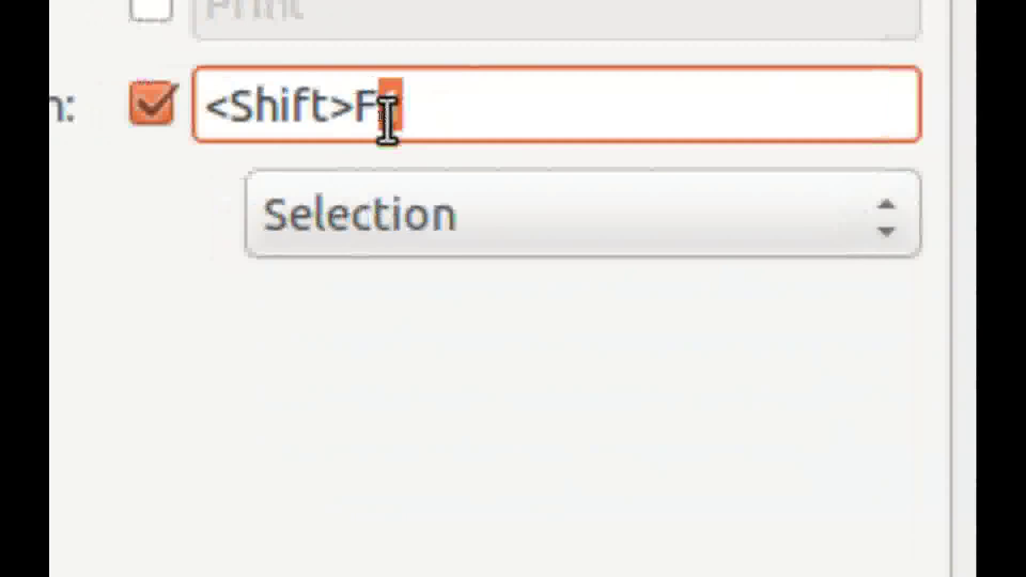
left_click_drag(388, 120, 319, 109)
left_click(315, 110)
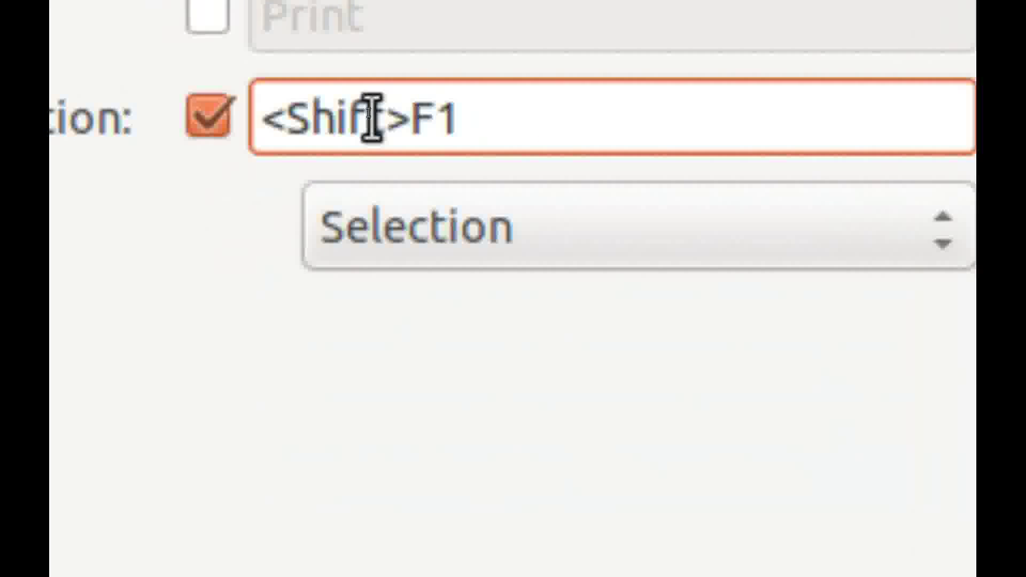
left_click_drag(372, 118, 309, 115)
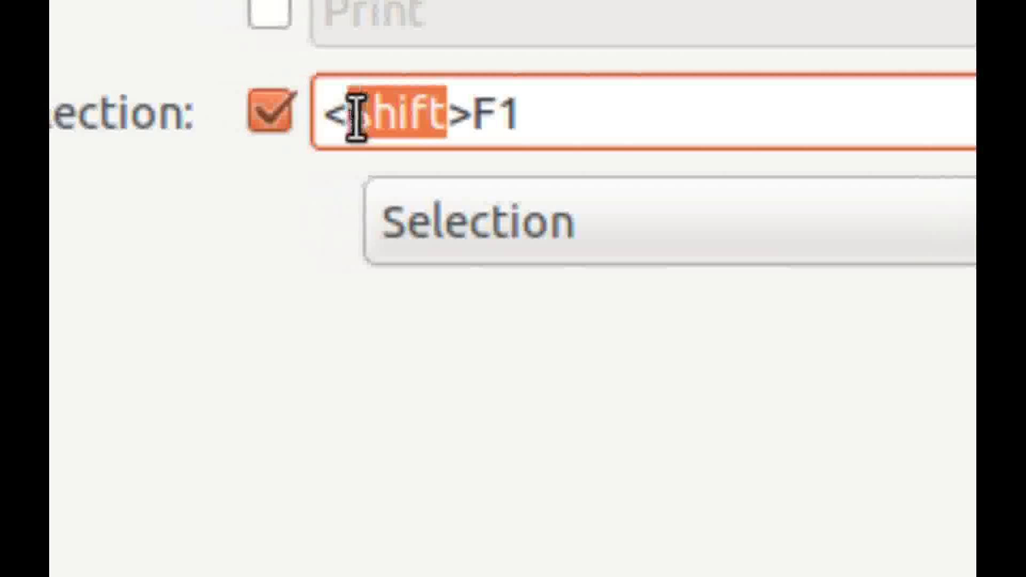
- Change the selection shortcut's modifier to <Alt><Control>
type("Al")
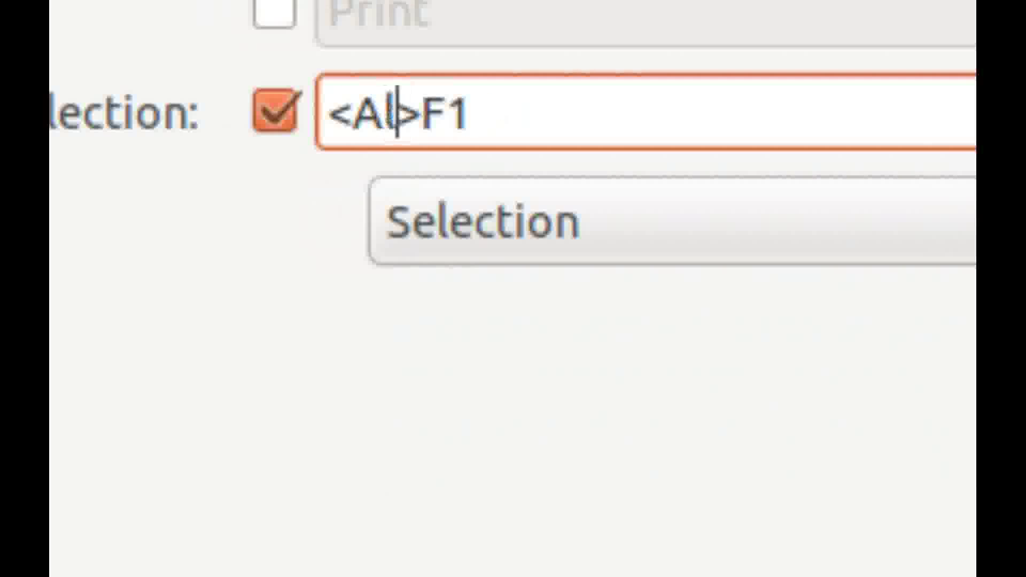
type("t")
key("Right")
type("<")
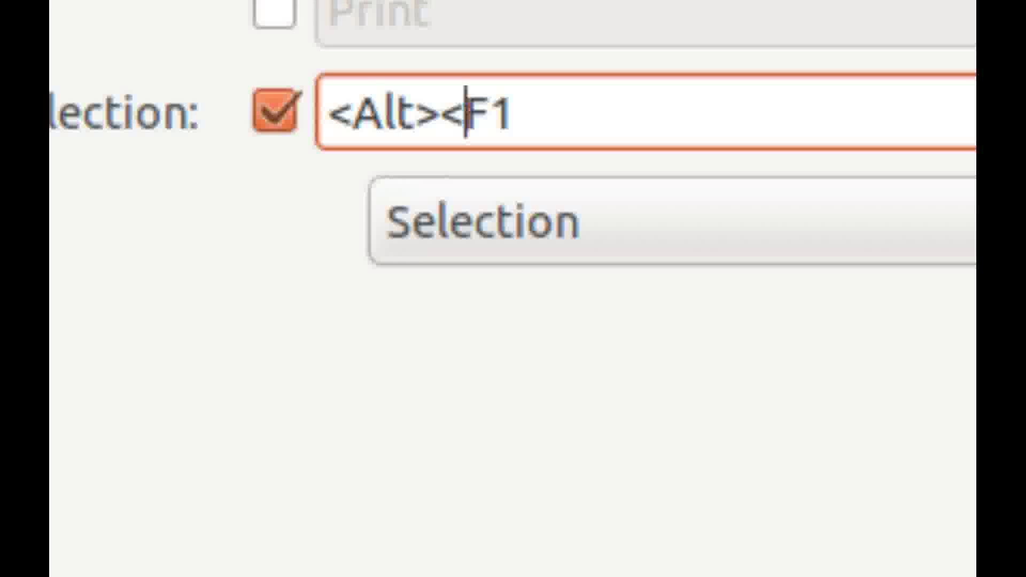
type("Control")
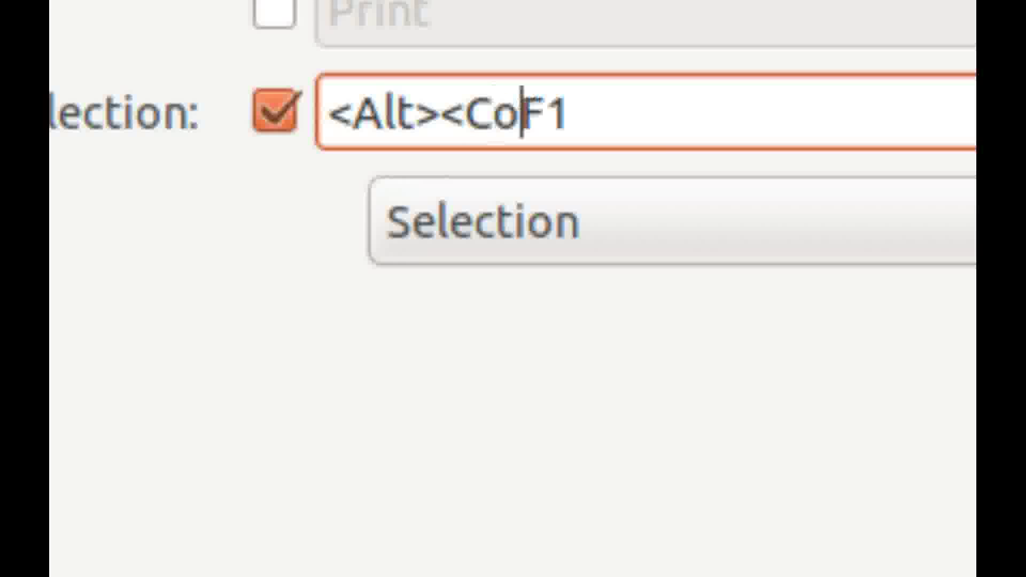
- Remove the added modifiers and settle the selection-capture shortcut on <Shift>F1
key("BackSpace")
key("BackSpace")
key("BackSpace")
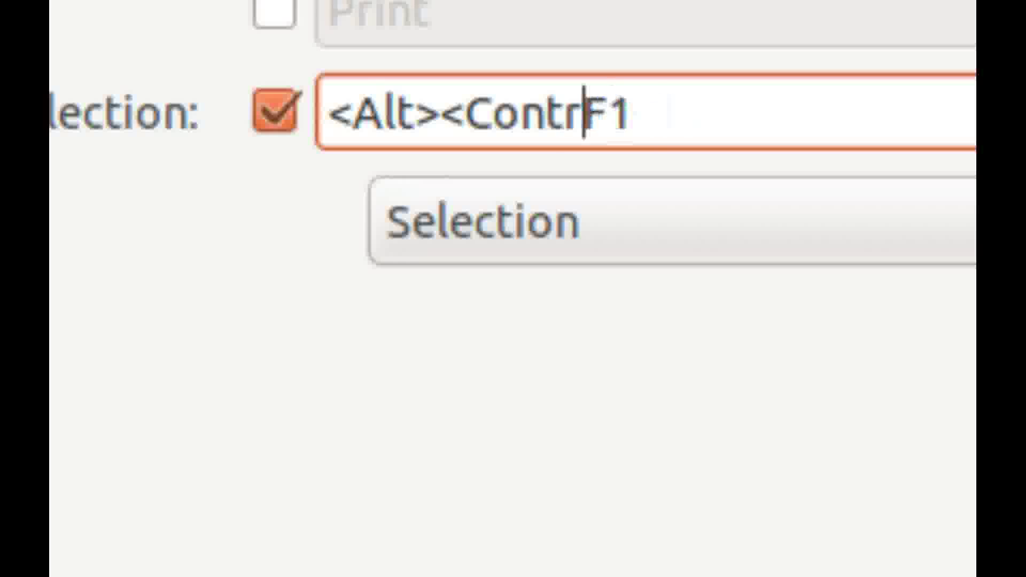
key("BackSpace")
key("BackSpace")
key("BackSpace")
key("BackSpace")
key("BackSpace")
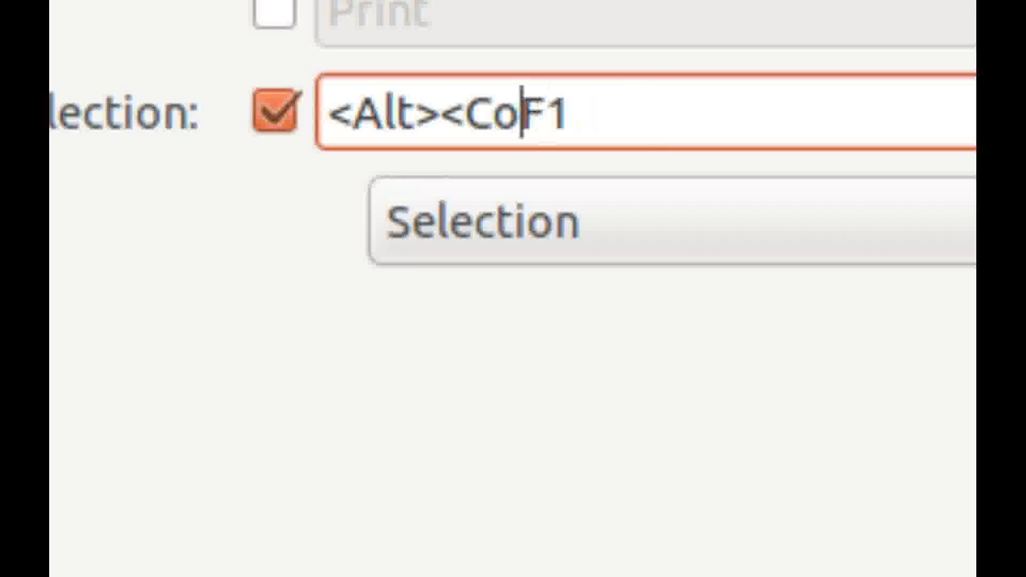
key("Left")
key("BackSpace")
key("BackSpace")
key("BackSpace")
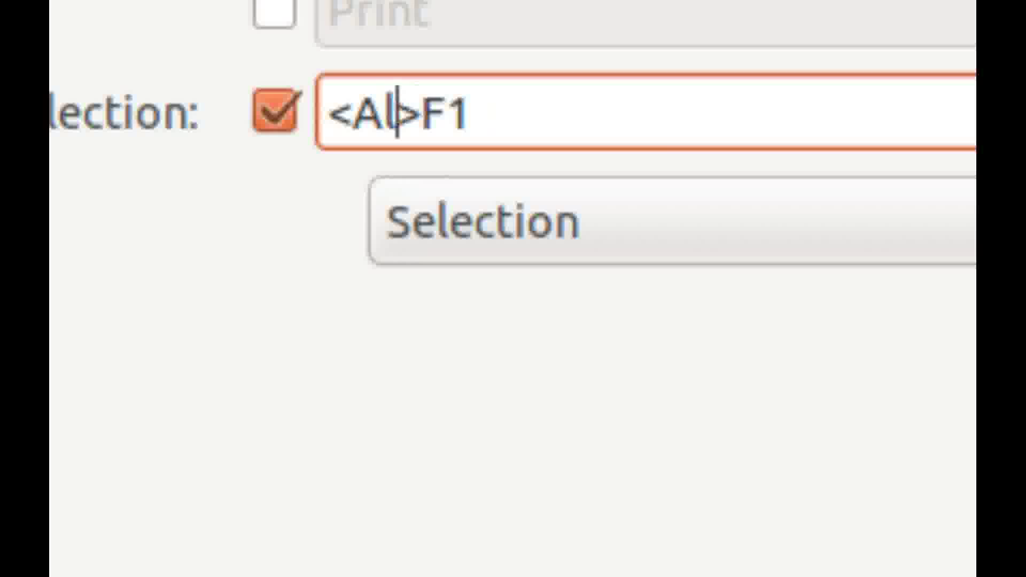
type("Shift")
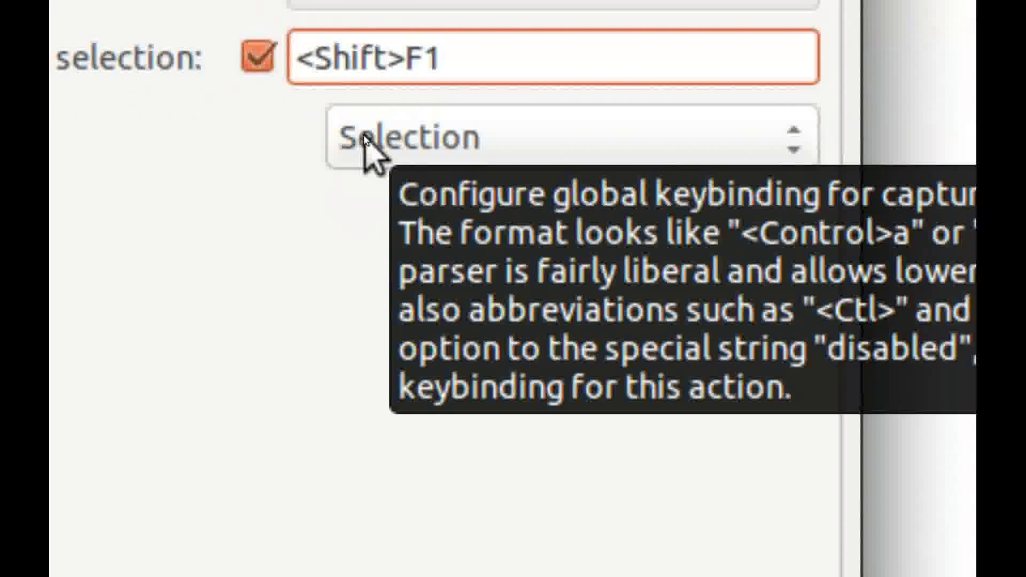
key("Tab")
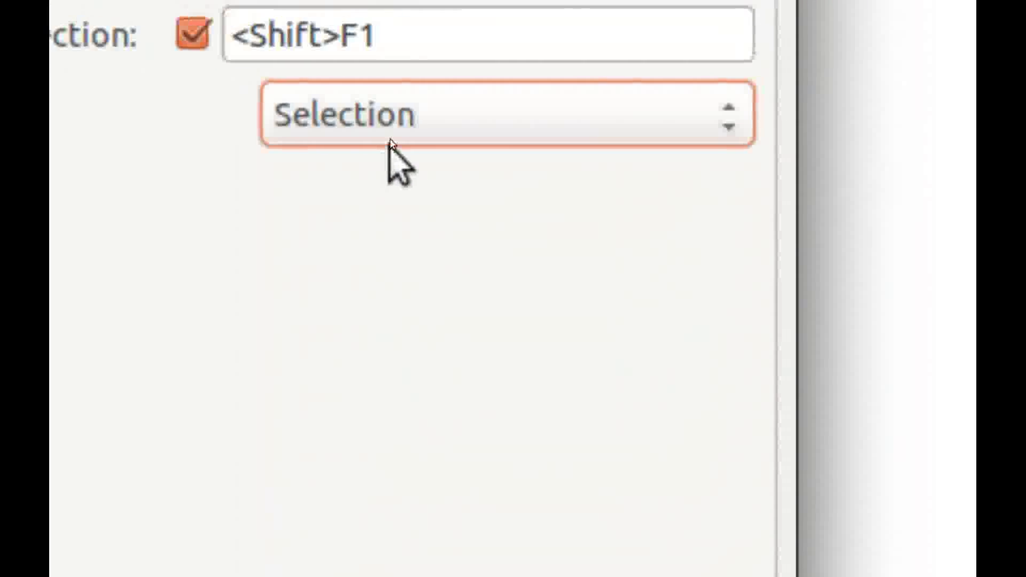
left_click(390, 141)
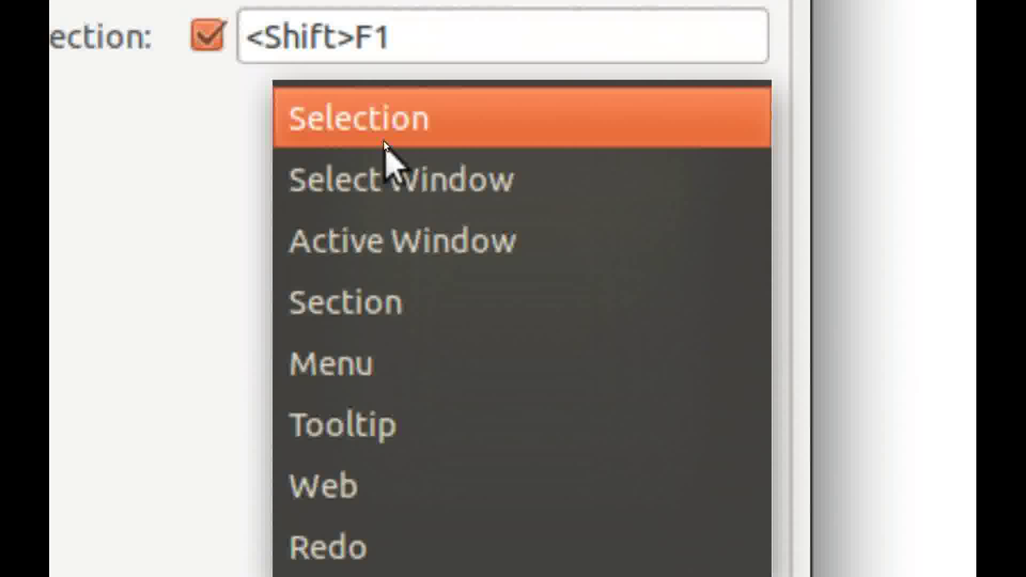
left_click(385, 143)
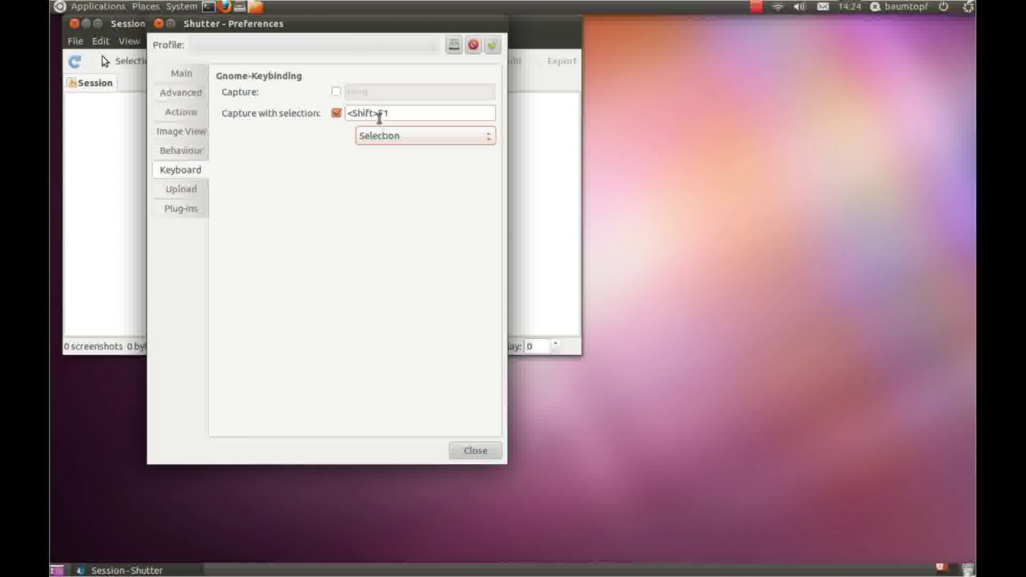
- Close Preferences and capture a 458 x 200 area of the top-left desktop
left_click(158, 24)
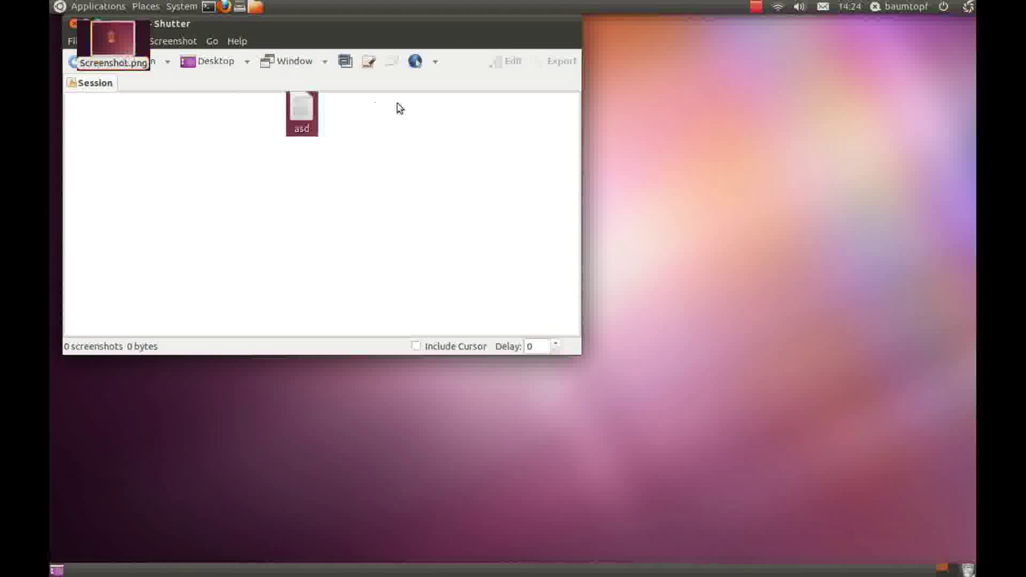
key("ctrl+q")
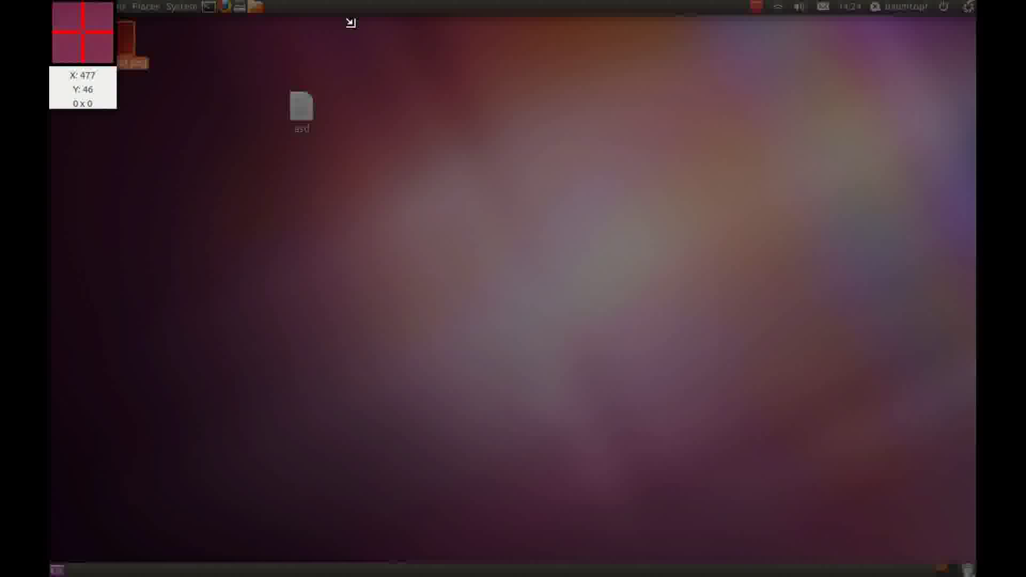
left_click_drag(355, 29, 60, 154)
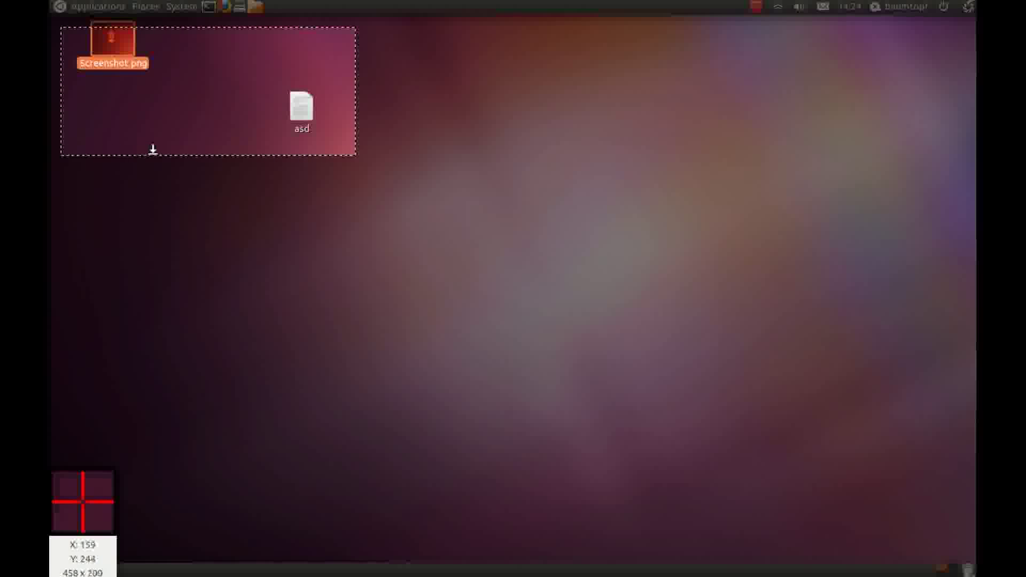
key("Return")
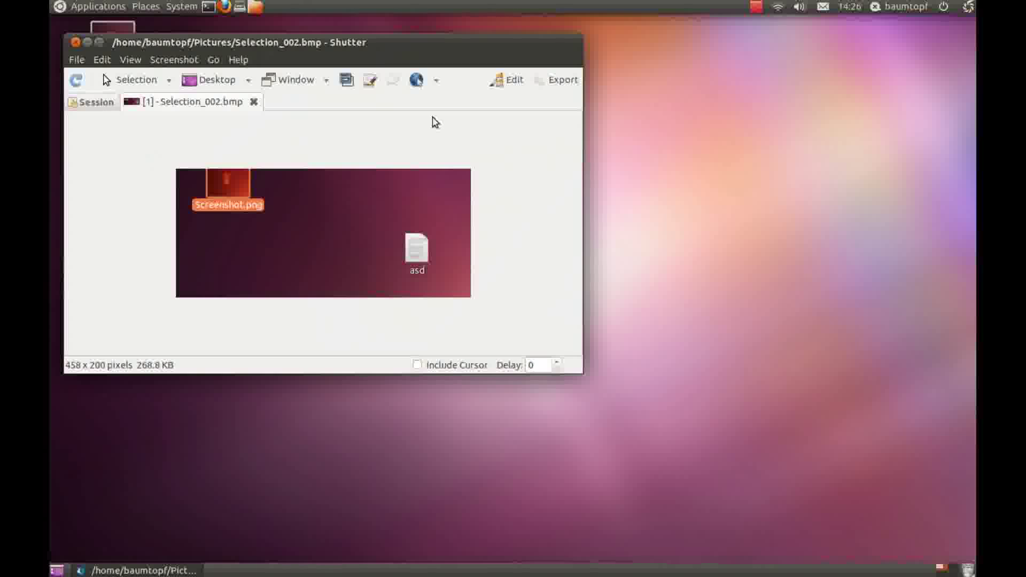
- In the drawing editor, draw a blue line under Screenshot.png and add a text box below it
left_click(508, 86)
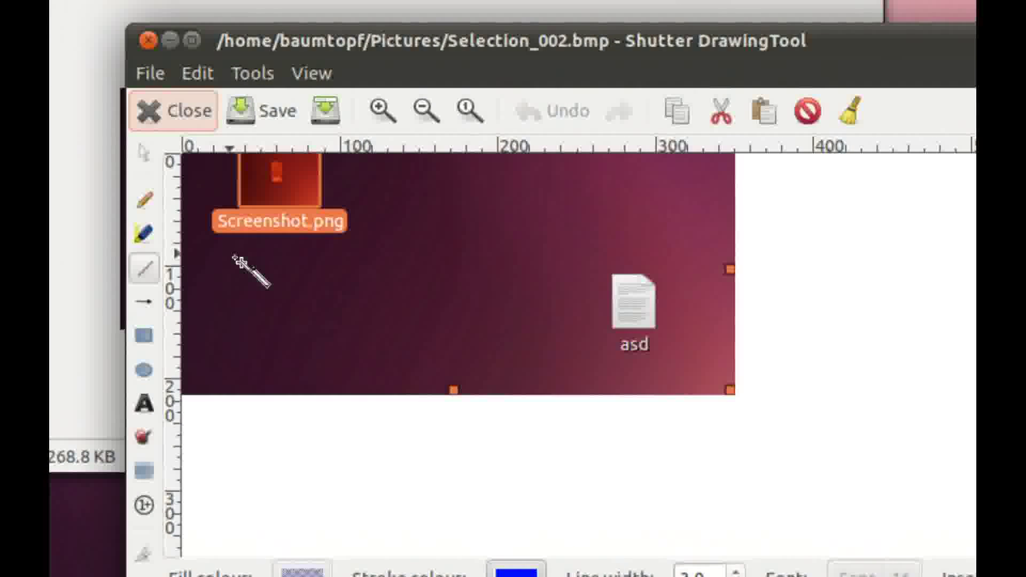
left_click_drag(228, 254, 357, 254)
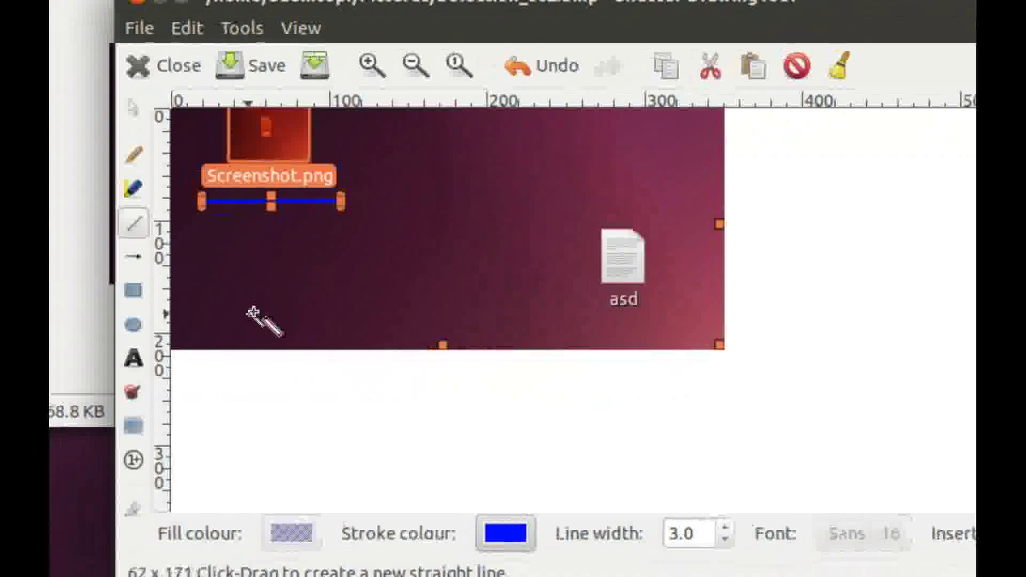
left_click(164, 347)
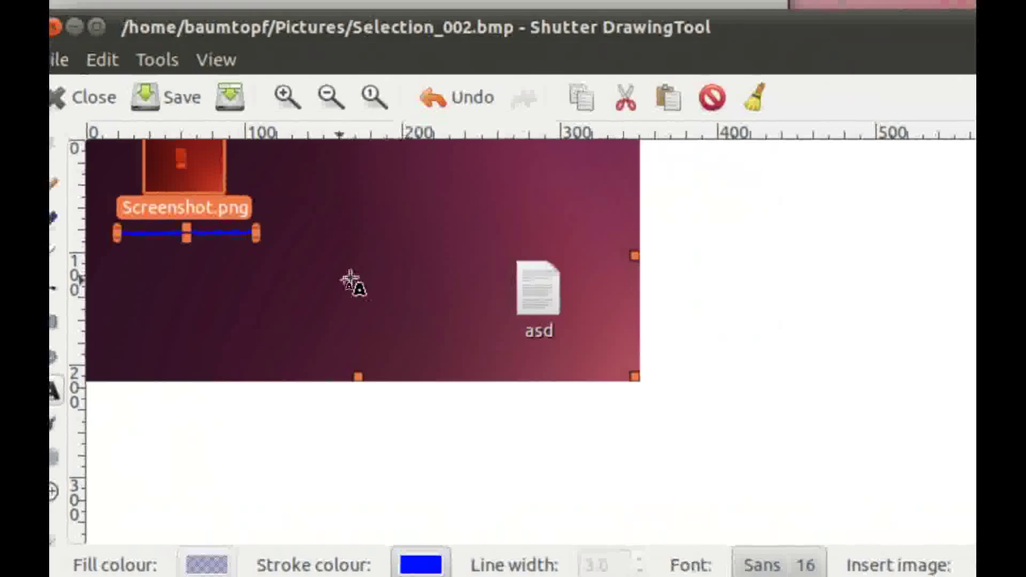
left_click_drag(187, 252, 377, 323)
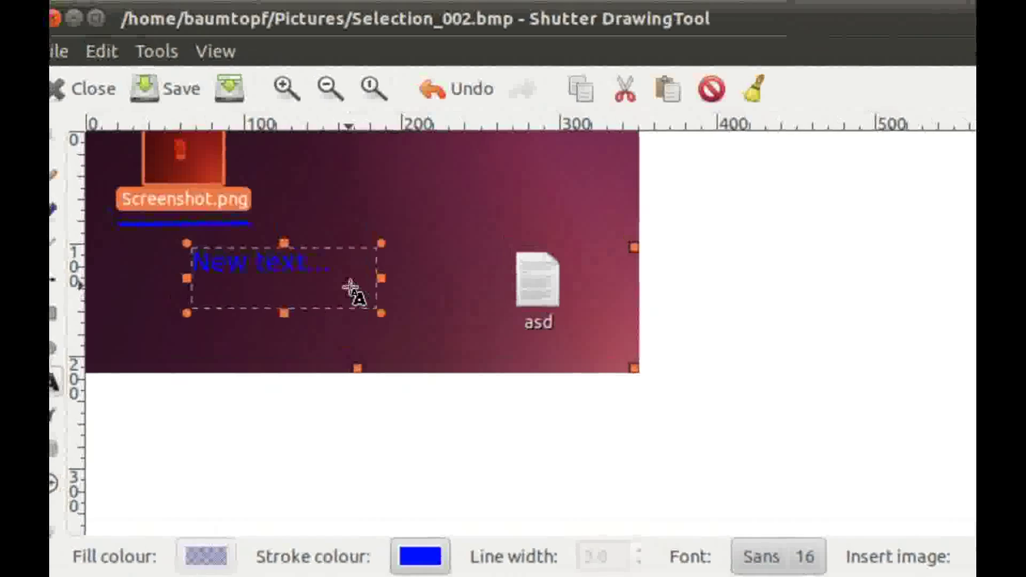
left_click(348, 282)
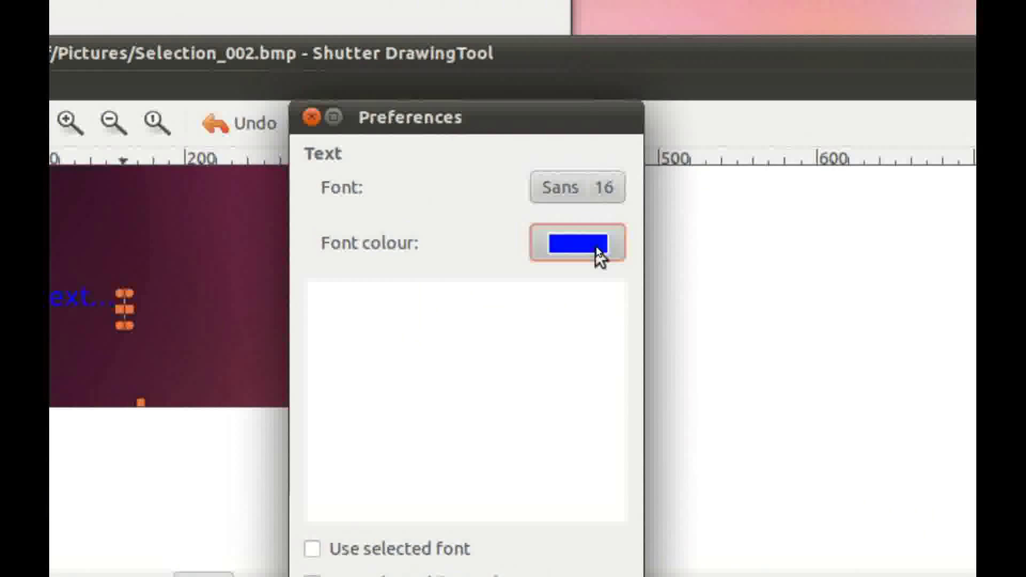
- Add red text 'asdfwsaf' beside the blue text on the capture
left_click(731, 184)
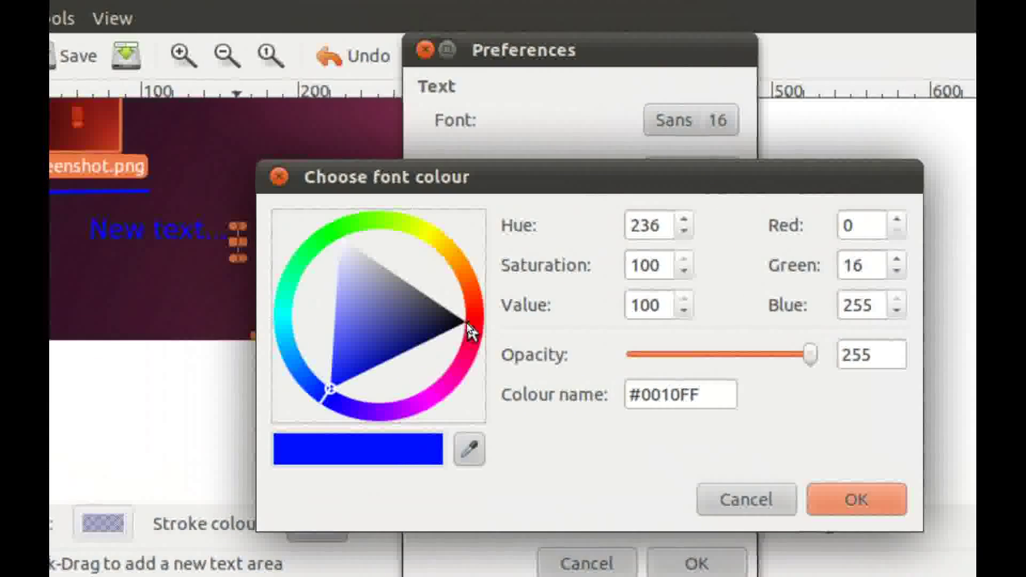
left_click(392, 268)
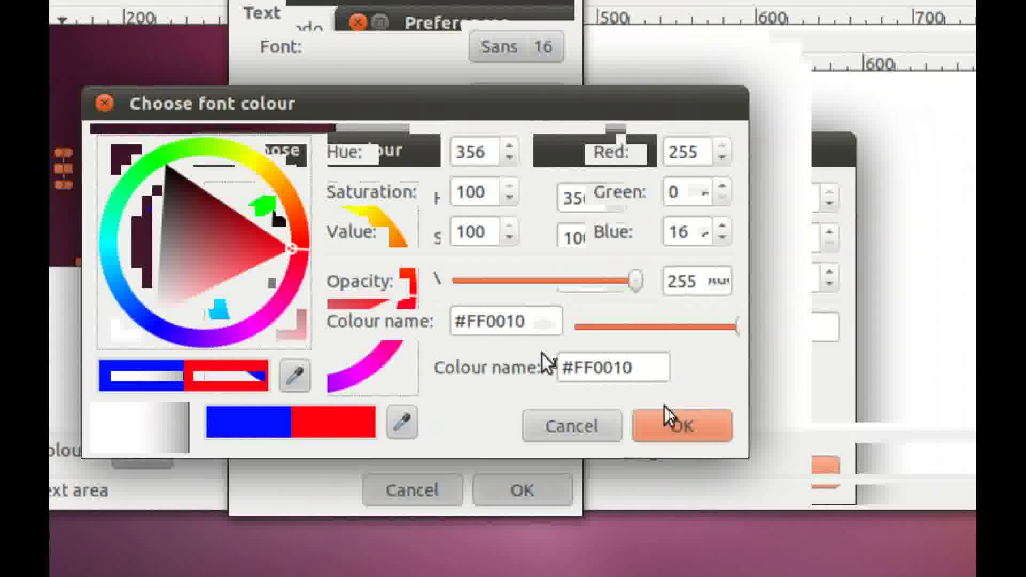
left_click(833, 500)
left_click(497, 327)
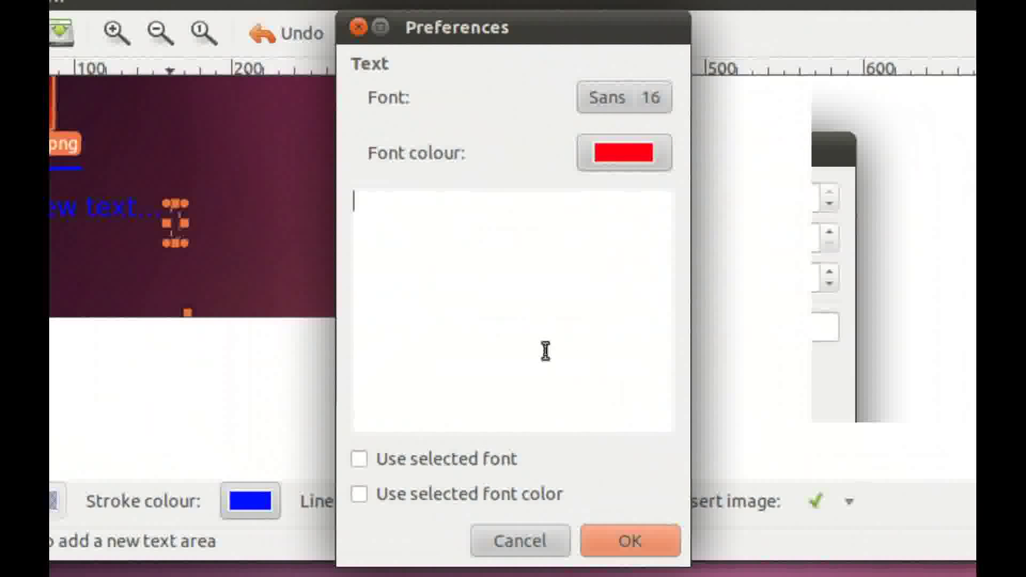
type("asdfwsaf")
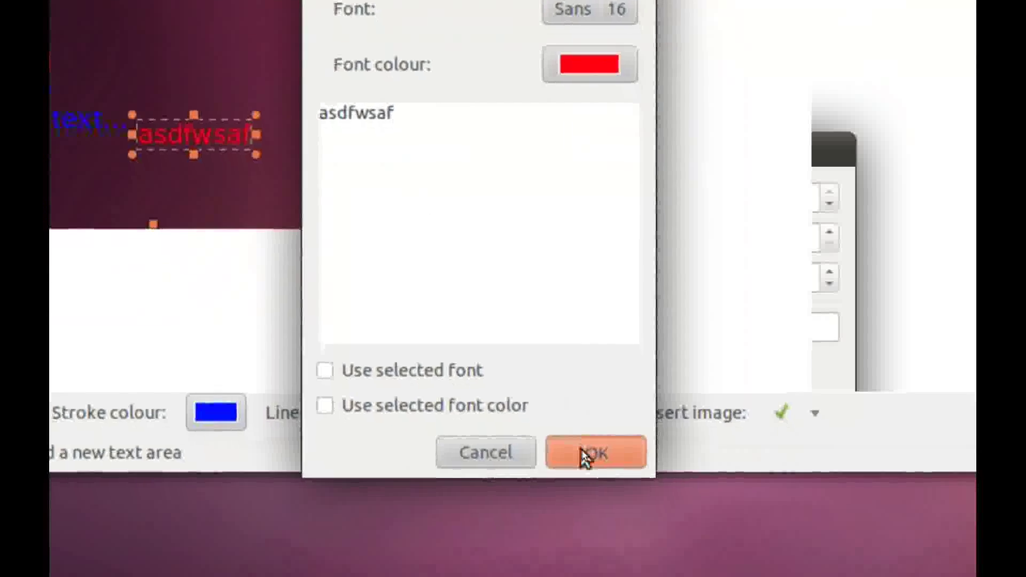
left_click(585, 457)
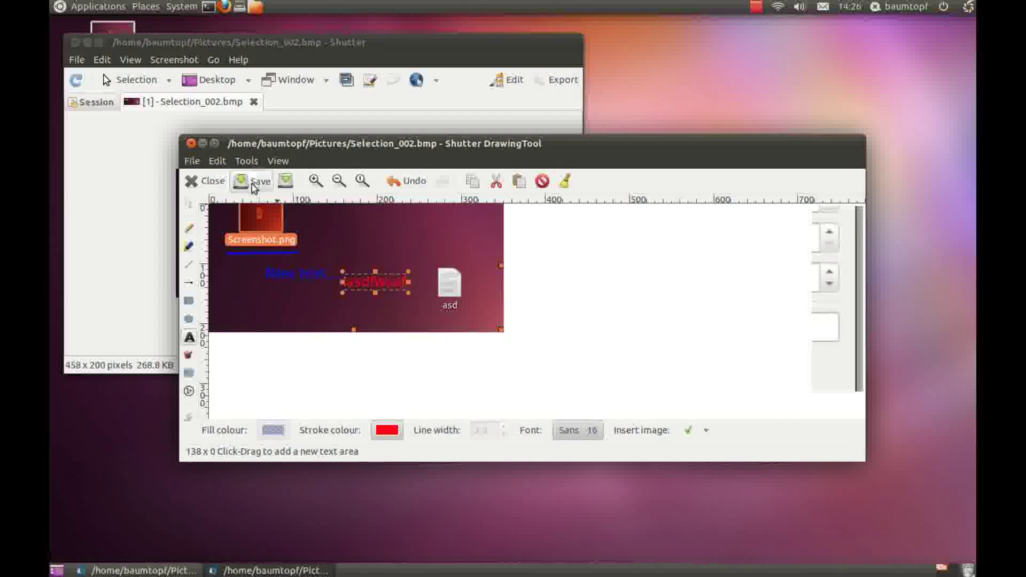
- Save the annotated Selection_002.bmp and close the DrawingTool
left_click(253, 185)
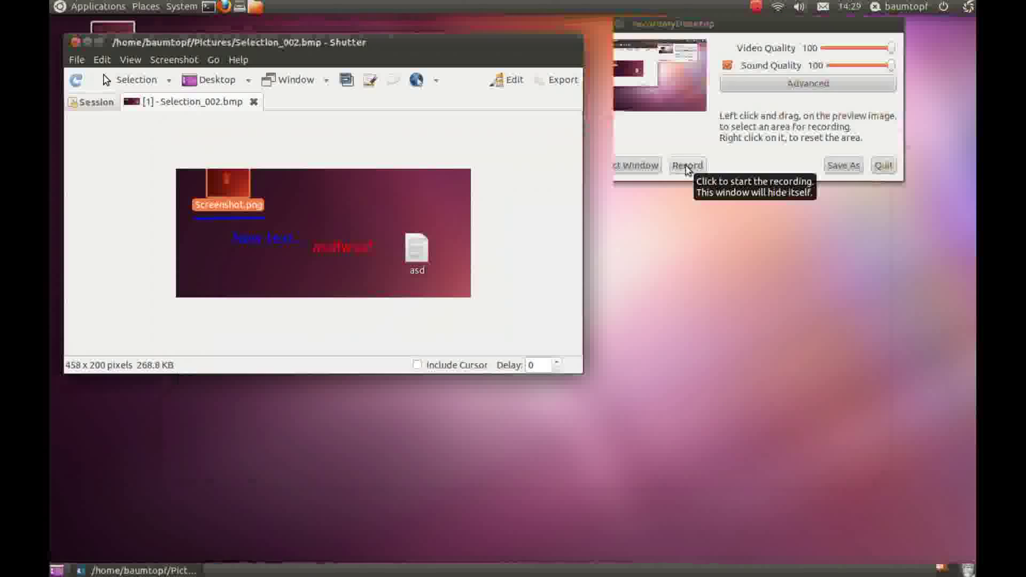
left_click(687, 167)
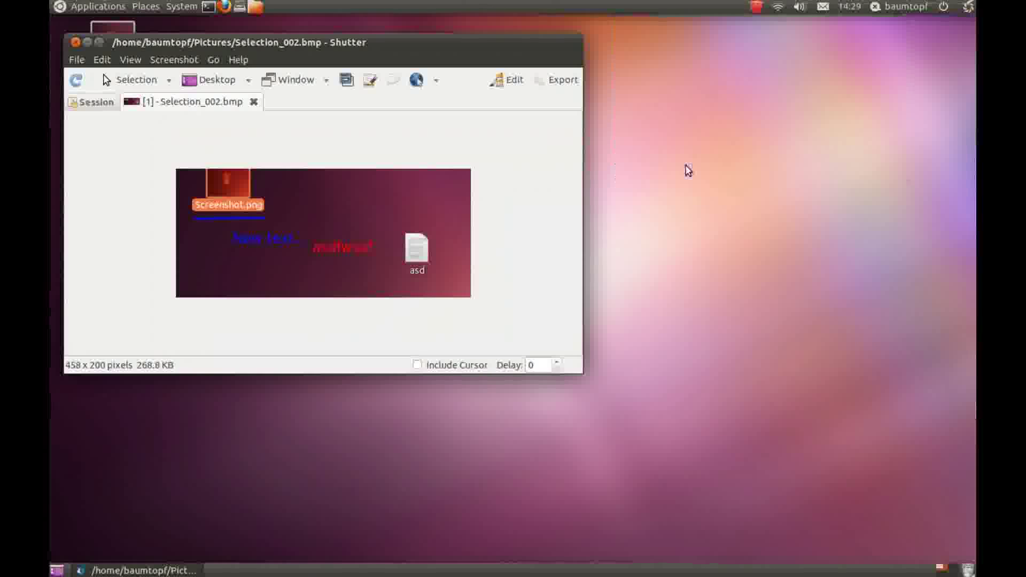